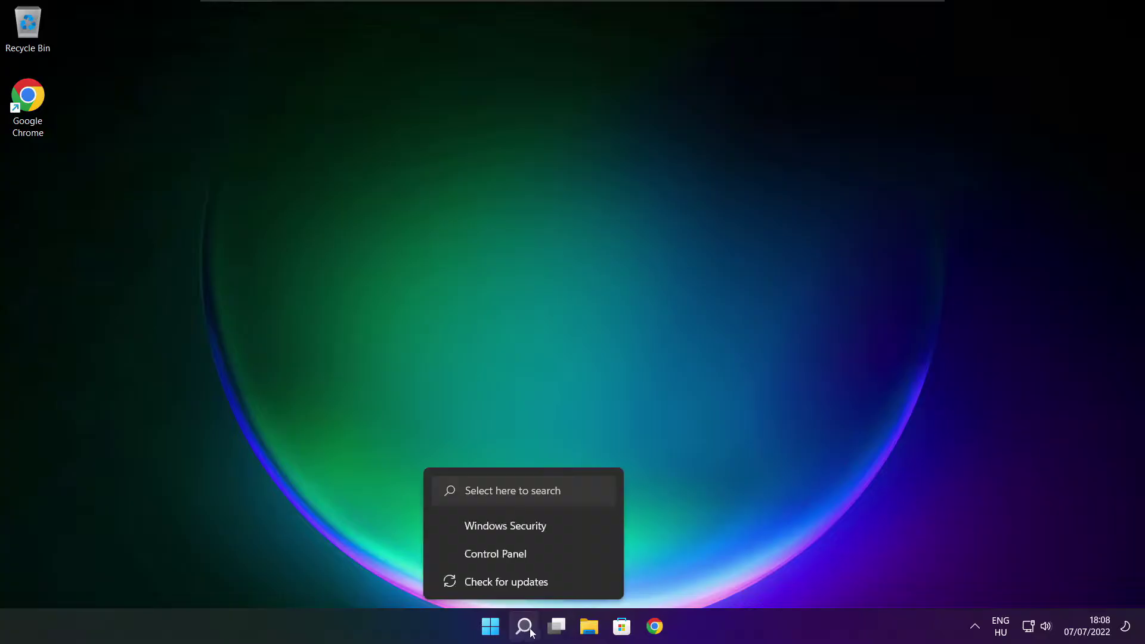
- Search Windows for "device manager", open Device Manager and maximize its window
click(526, 632)
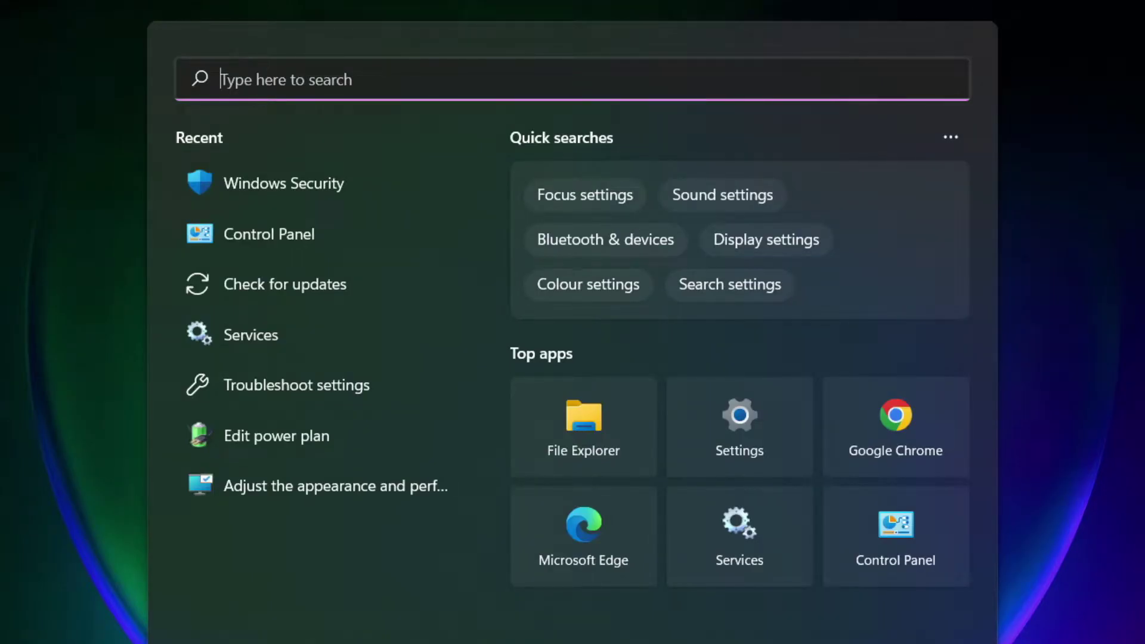
text(device m)
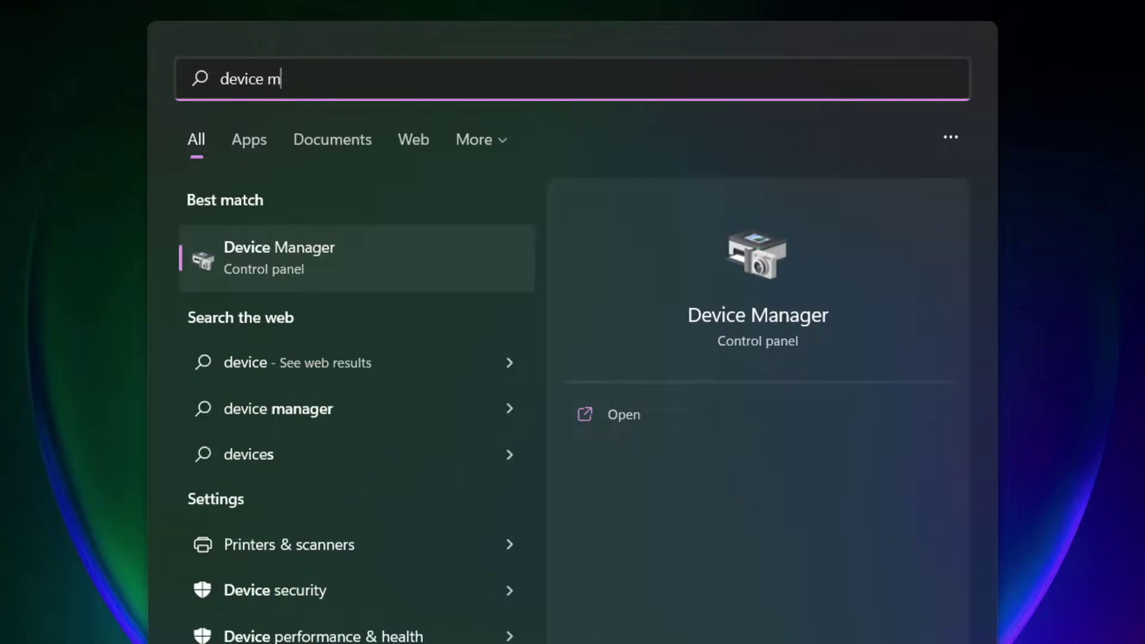
text(anag)
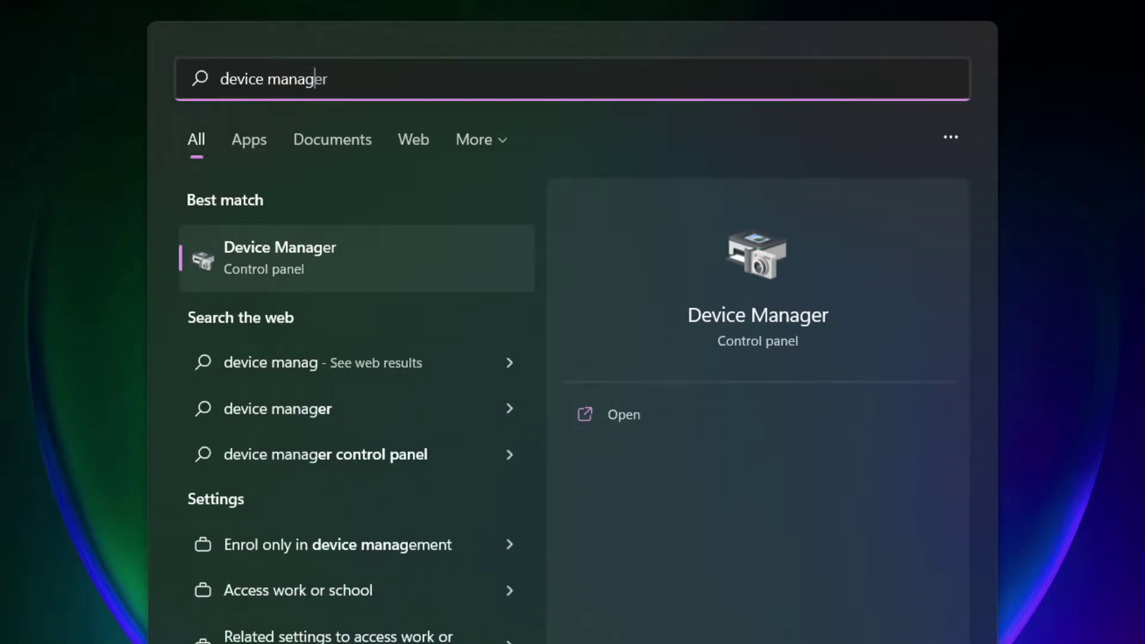
text(er)
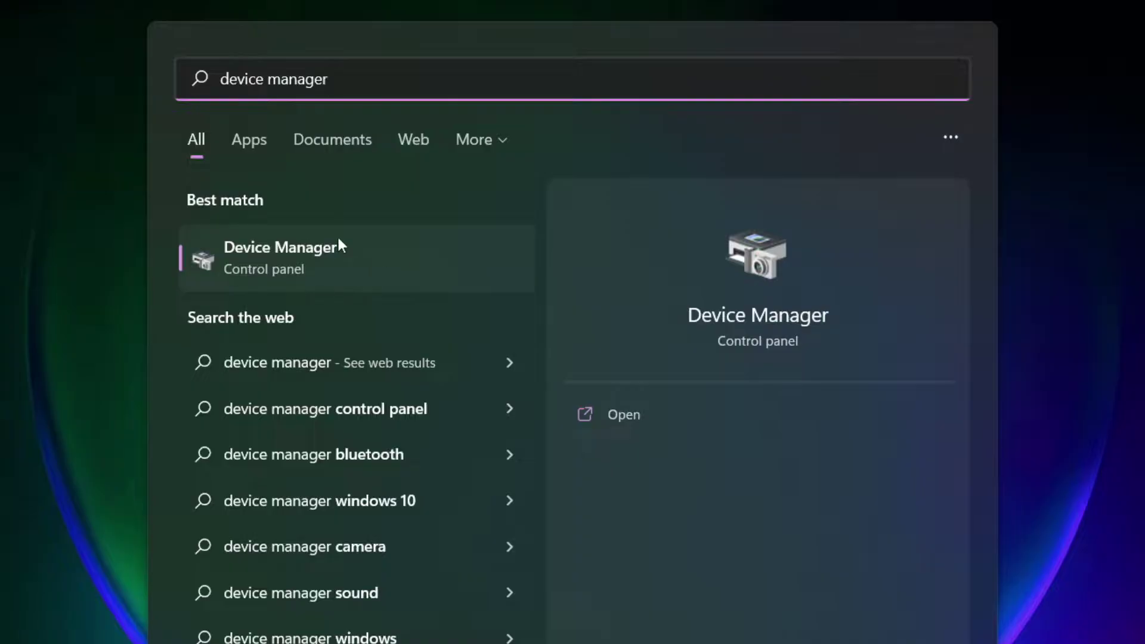
click(421, 263)
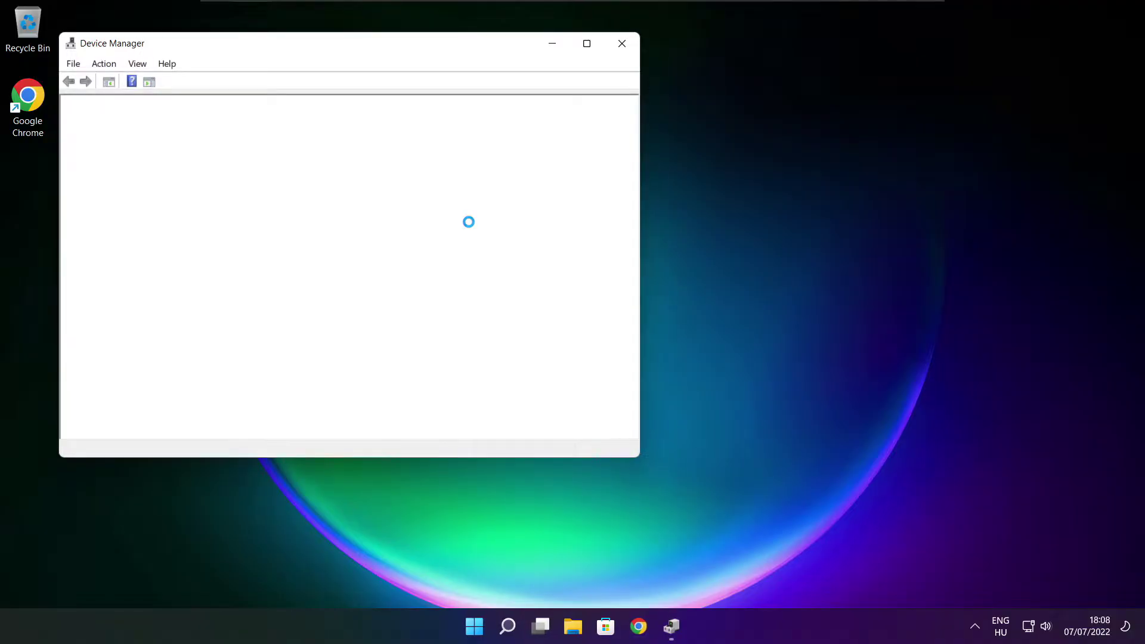
click(587, 43)
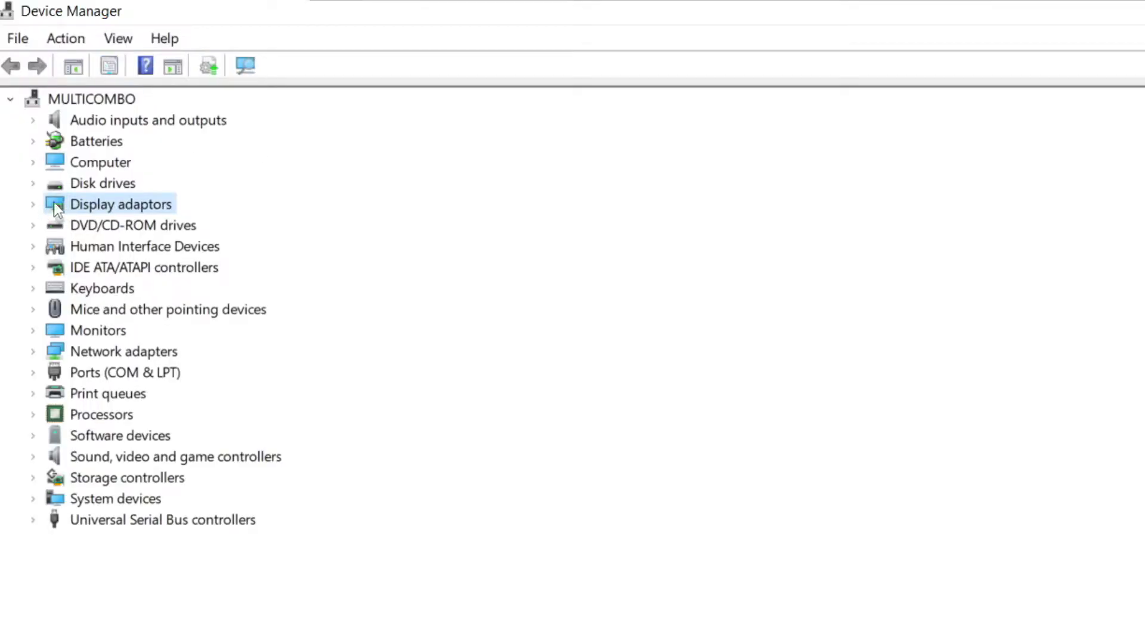
- Run an automatic driver update search for the VMware SVGA 3D display adaptor, and close the update wizard
click(33, 205)
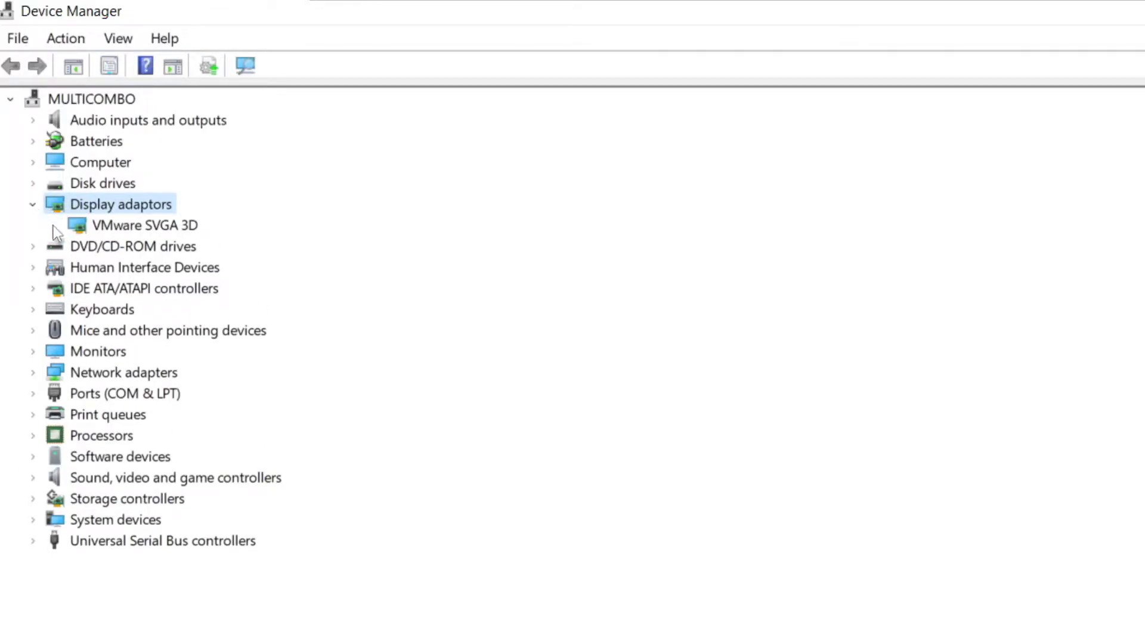
click(70, 227)
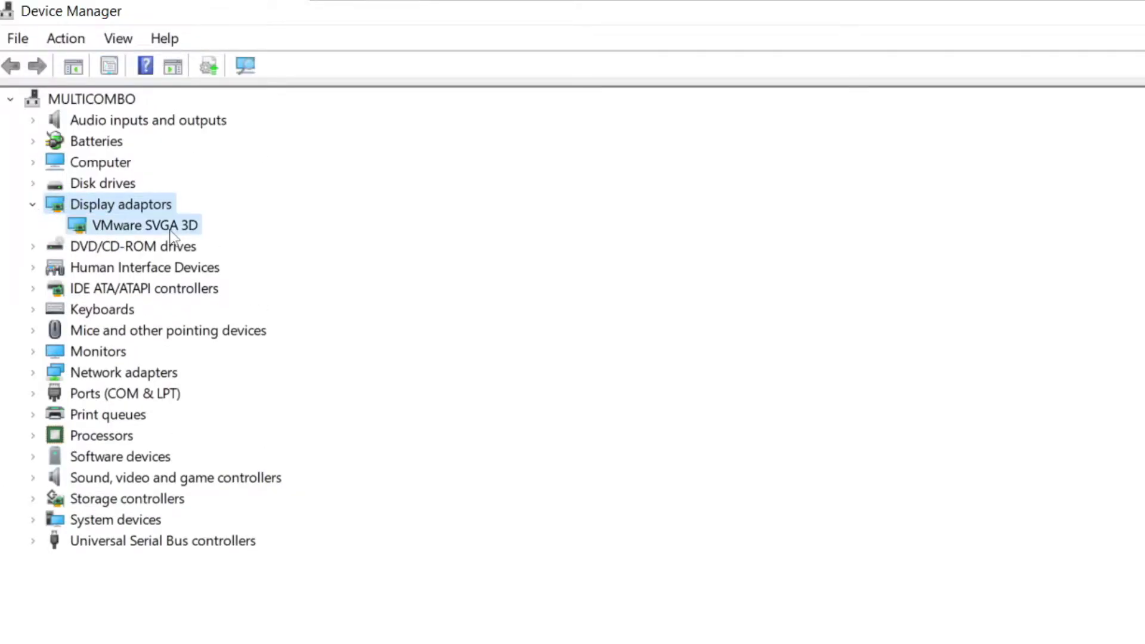
right_click(124, 229)
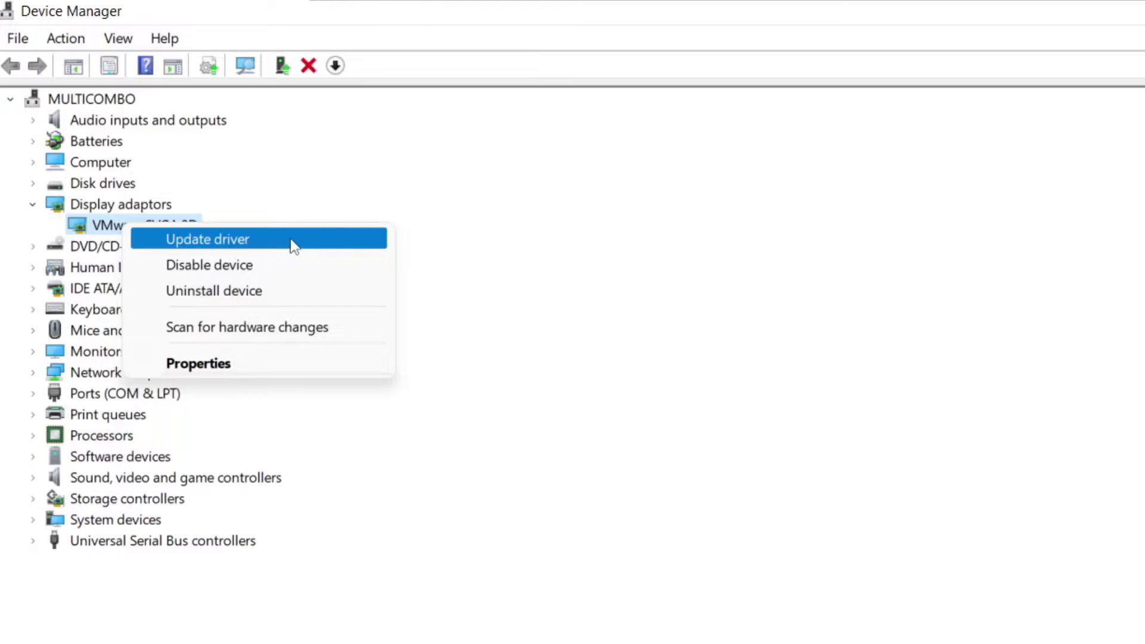
click(254, 240)
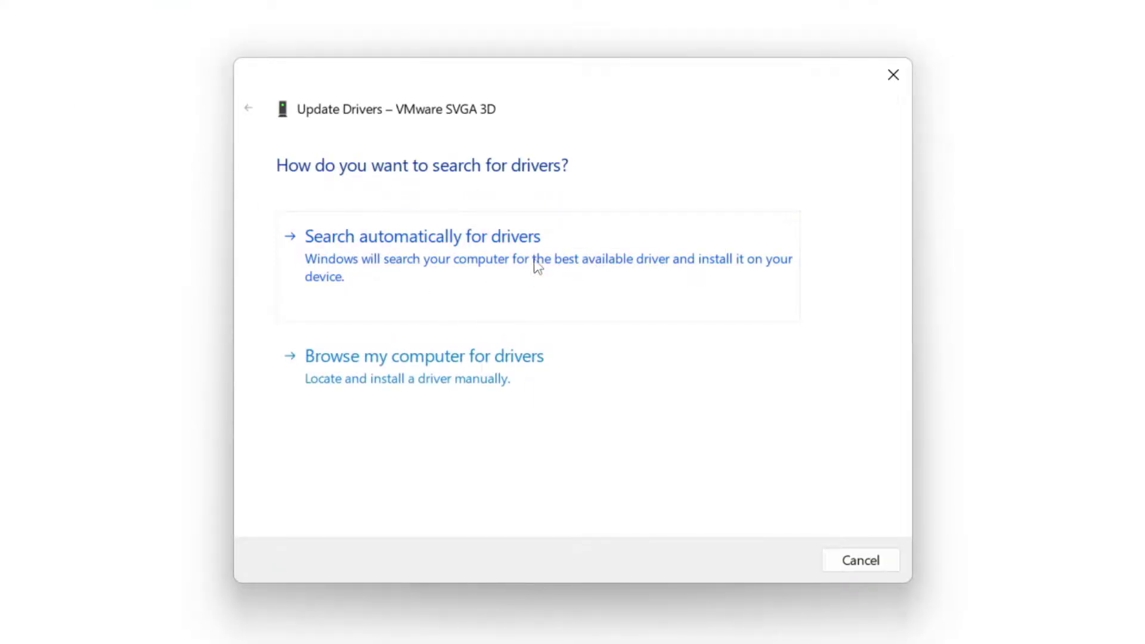
click(504, 269)
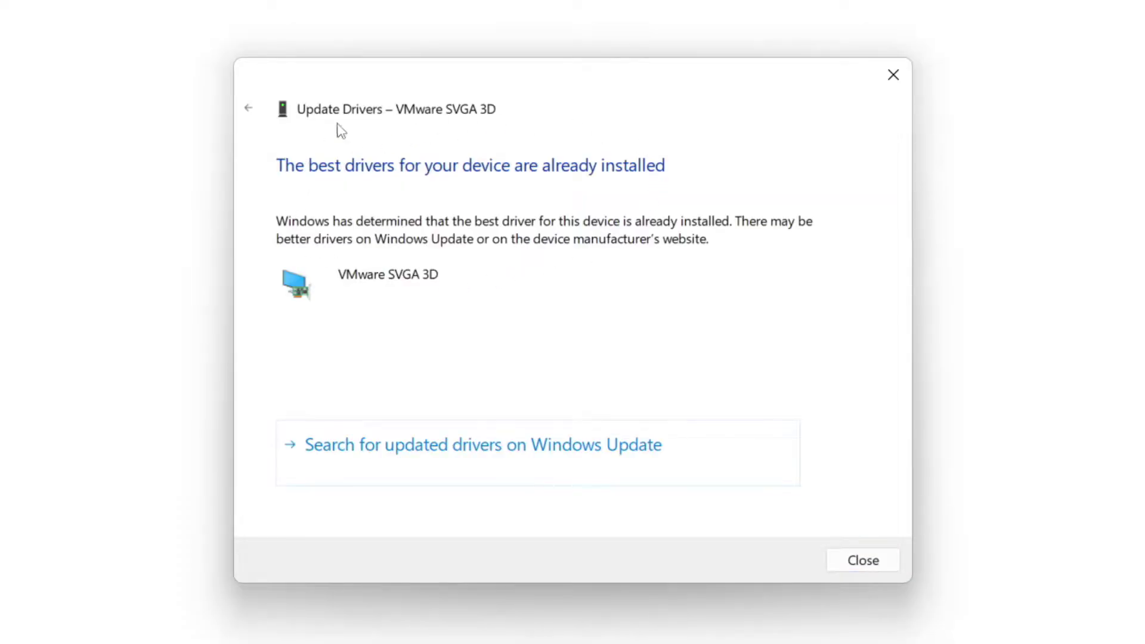
click(860, 563)
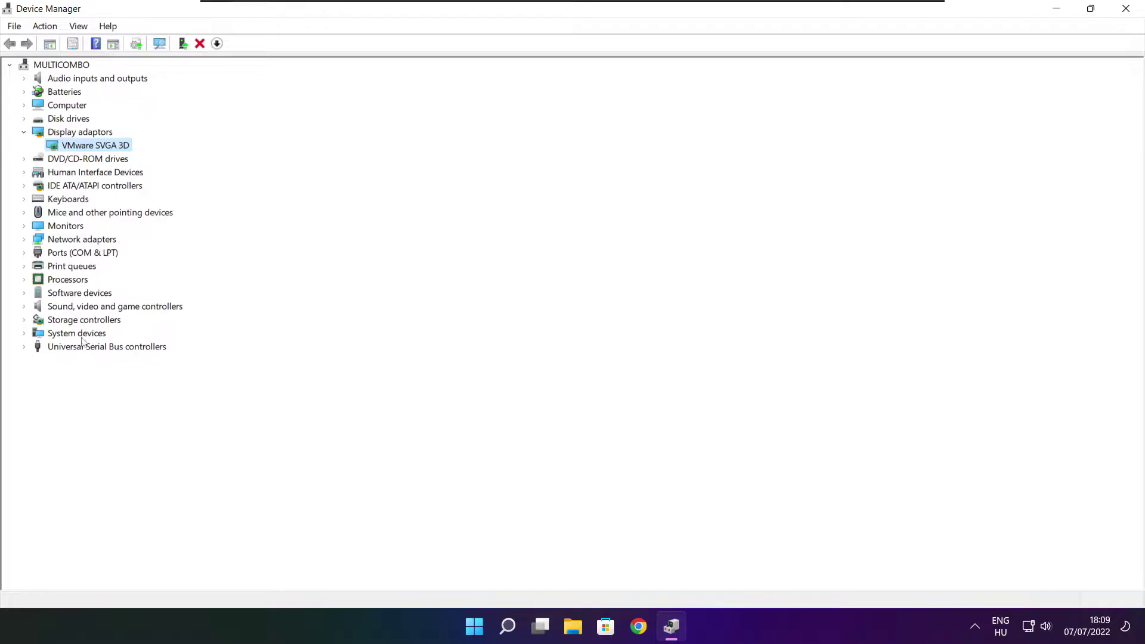
- Run an automatic driver update search for the High Definition Audio Device under Sound, video and game controllers, and close Device Manager
click(53, 308)
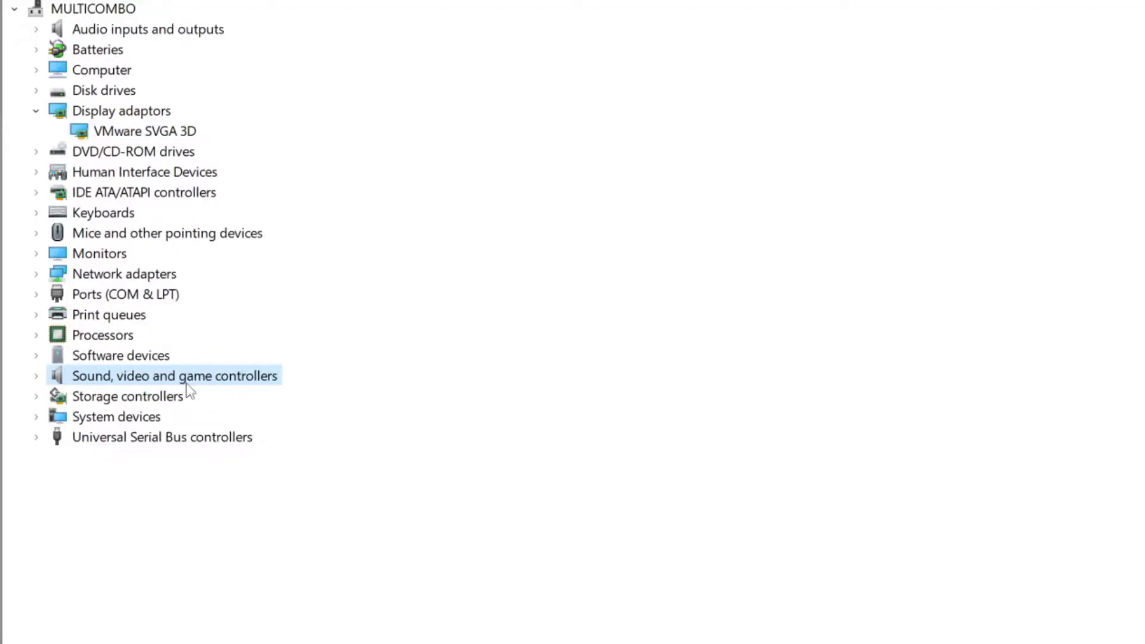
click(37, 376)
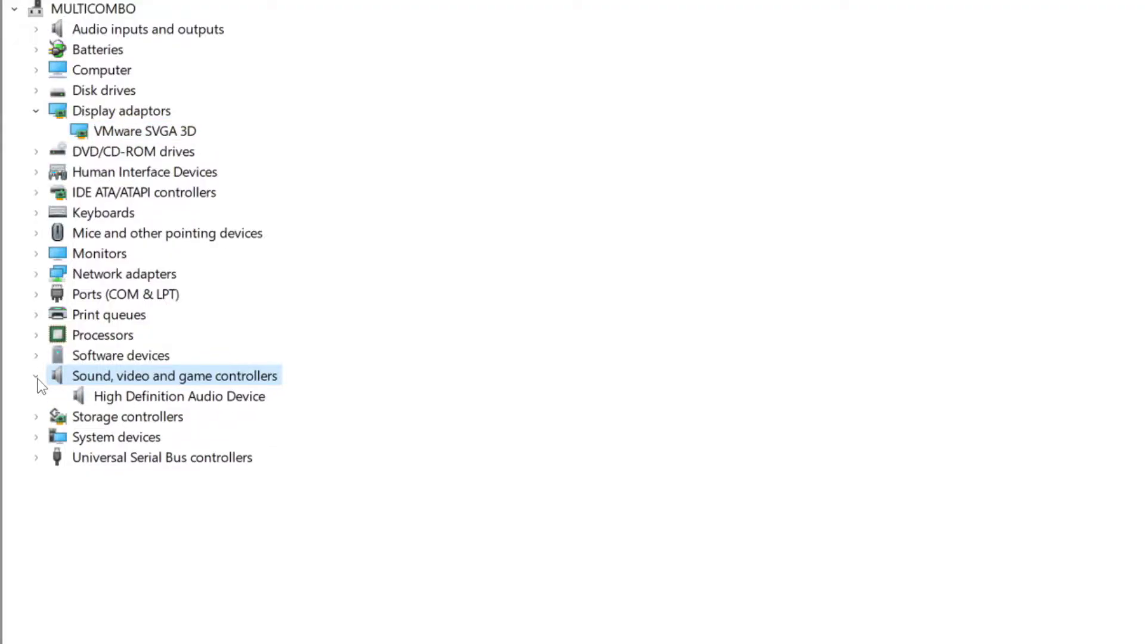
click(135, 396)
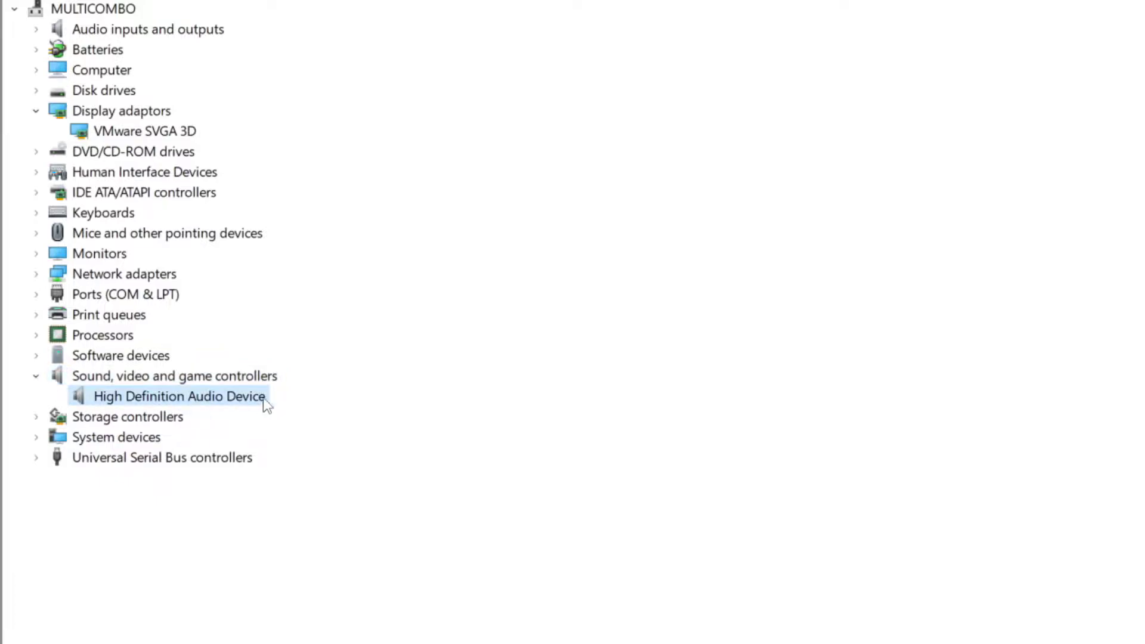
right_click(170, 403)
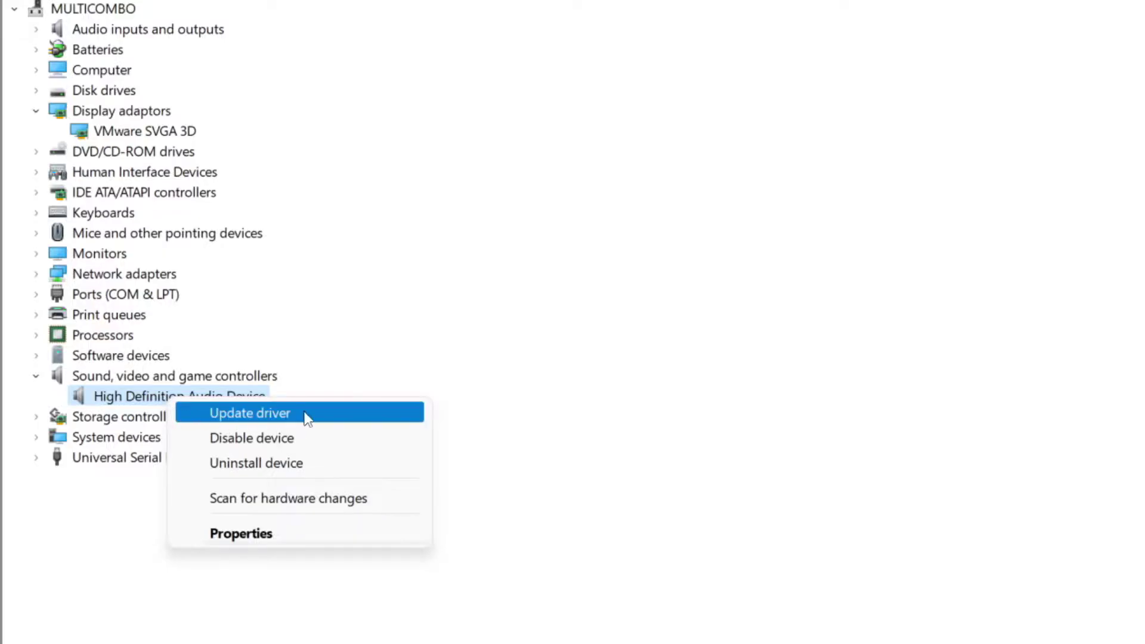
click(338, 417)
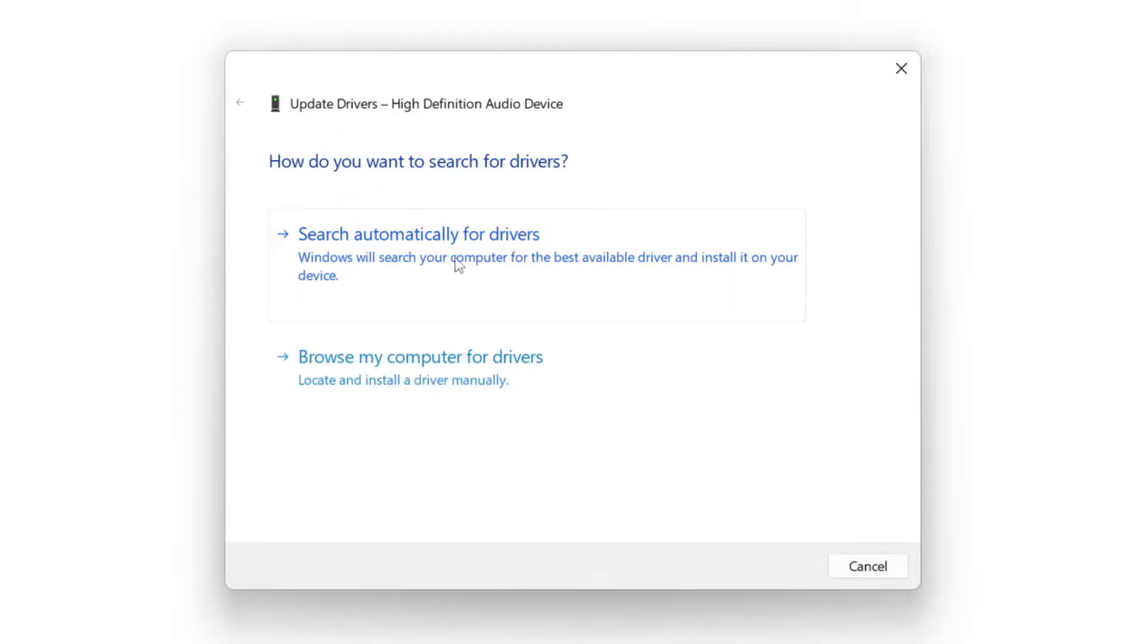
click(457, 260)
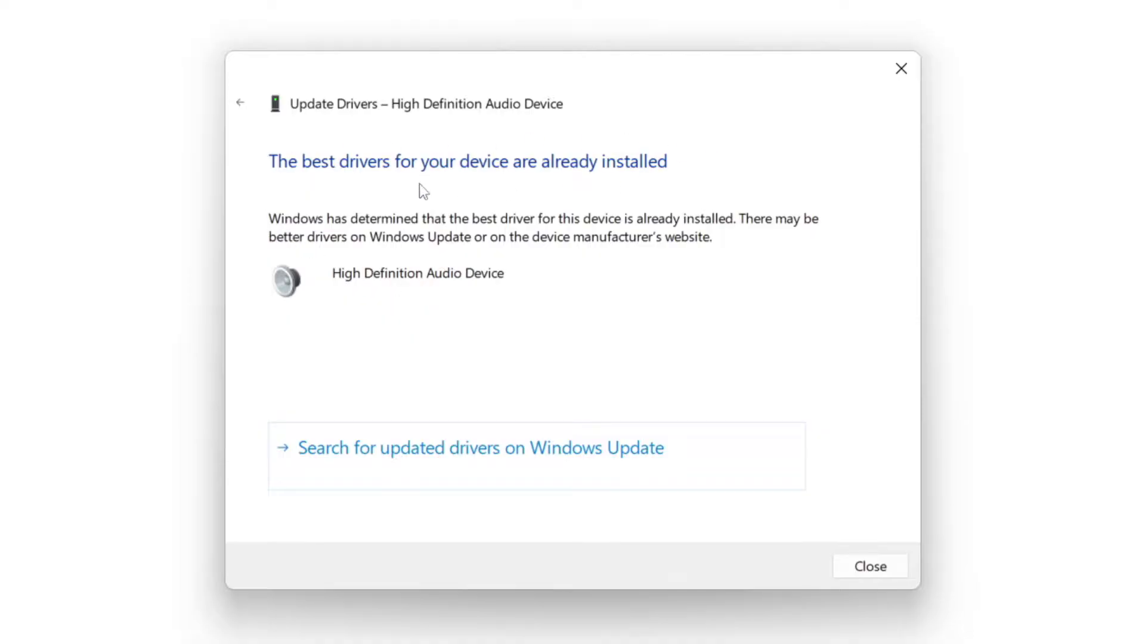
click(872, 567)
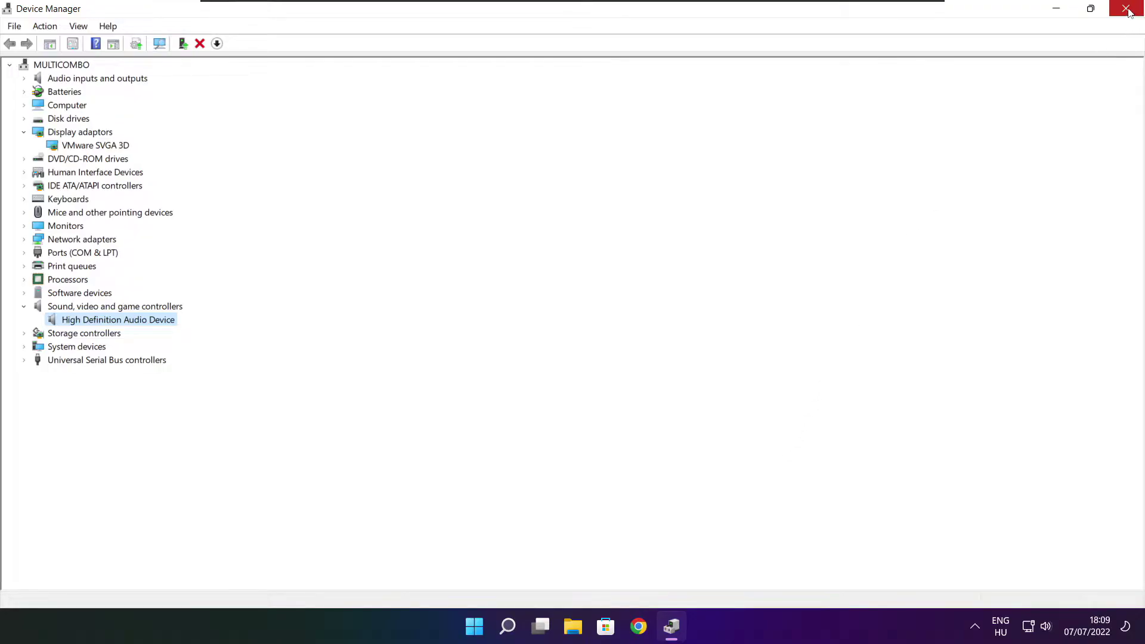
click(1126, 9)
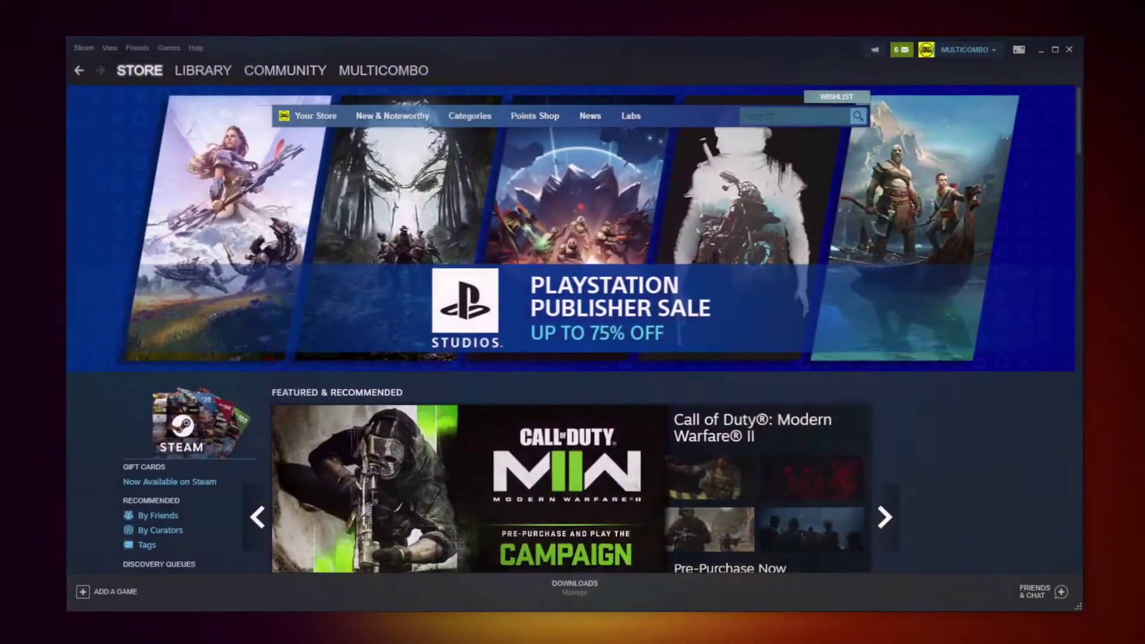
- In the Steam library, verify the integrity of the local files of the non-working game listed under Favorites
mouse_move(199, 73)
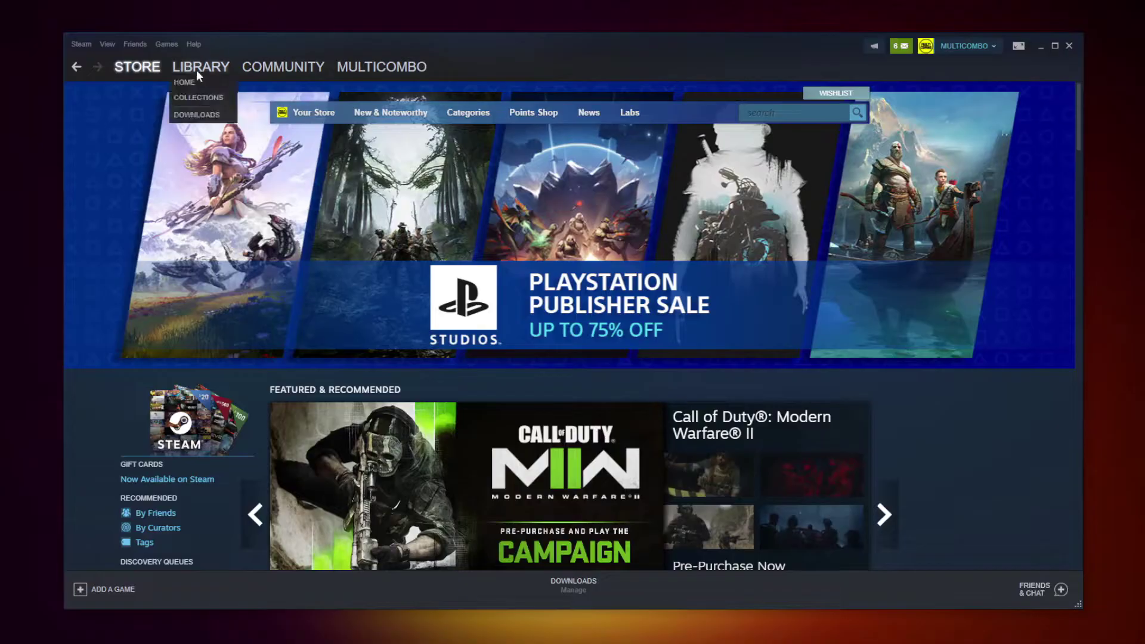
click(196, 64)
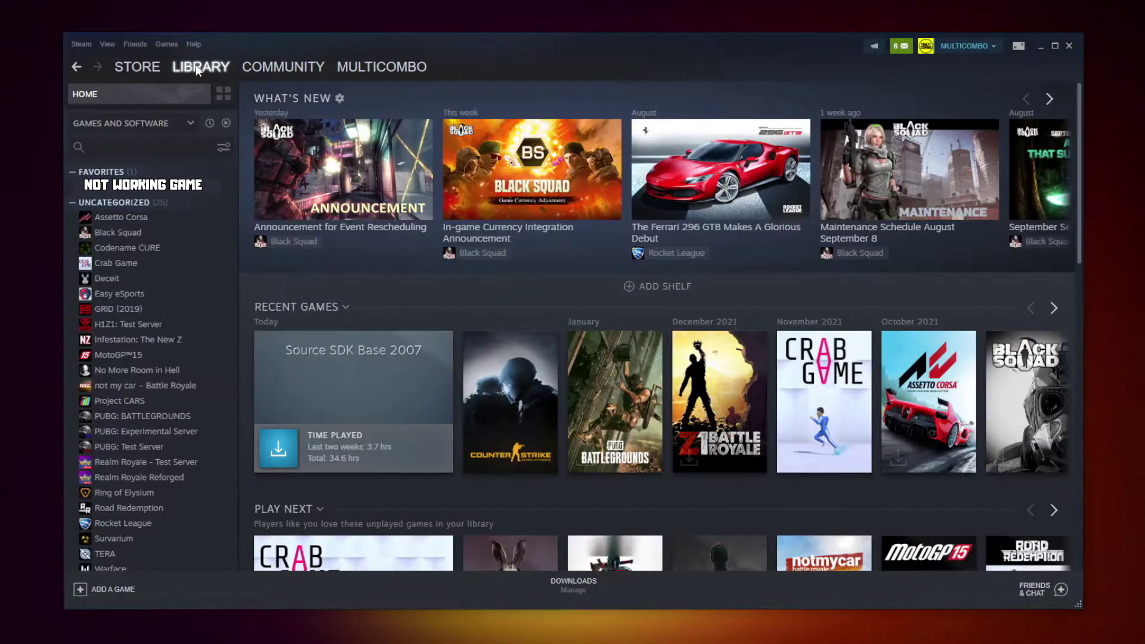
right_click(224, 190)
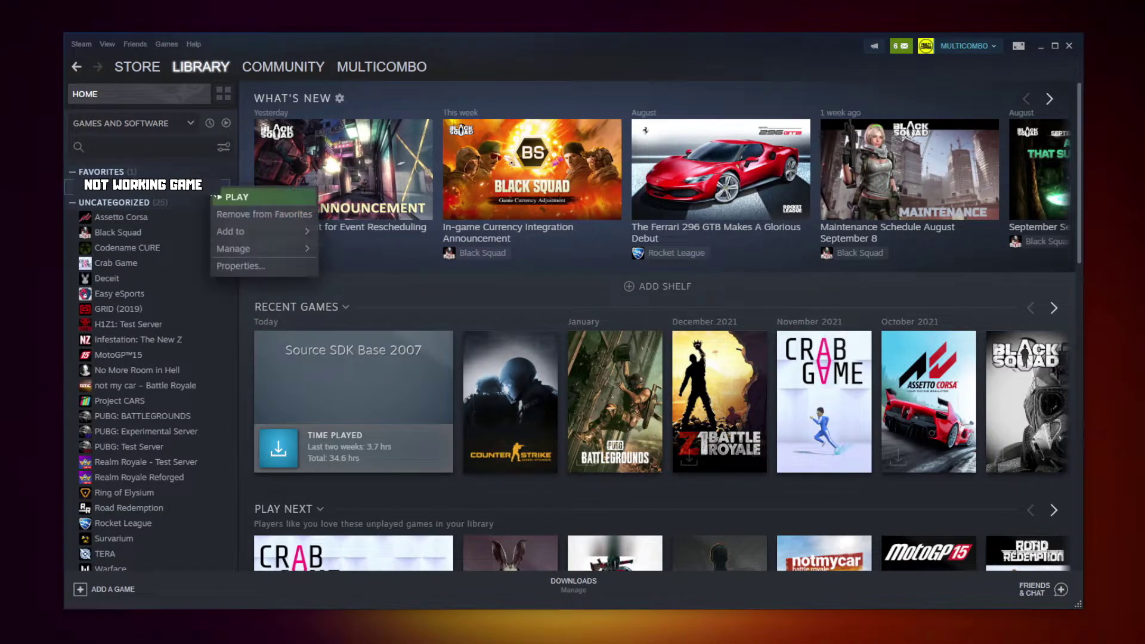
click(256, 267)
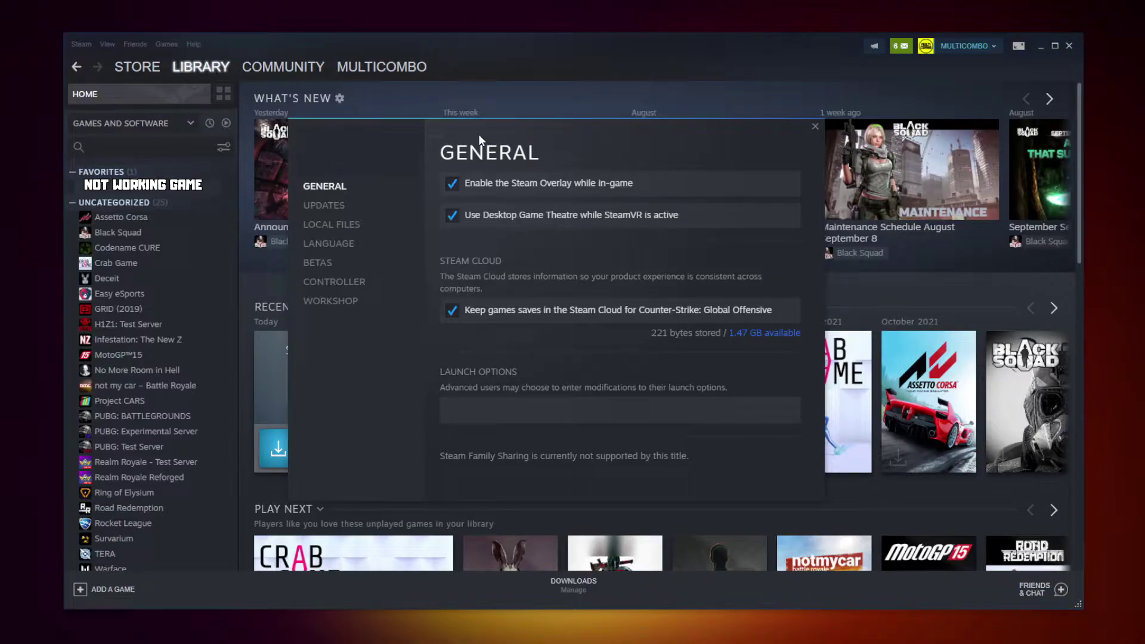
click(336, 226)
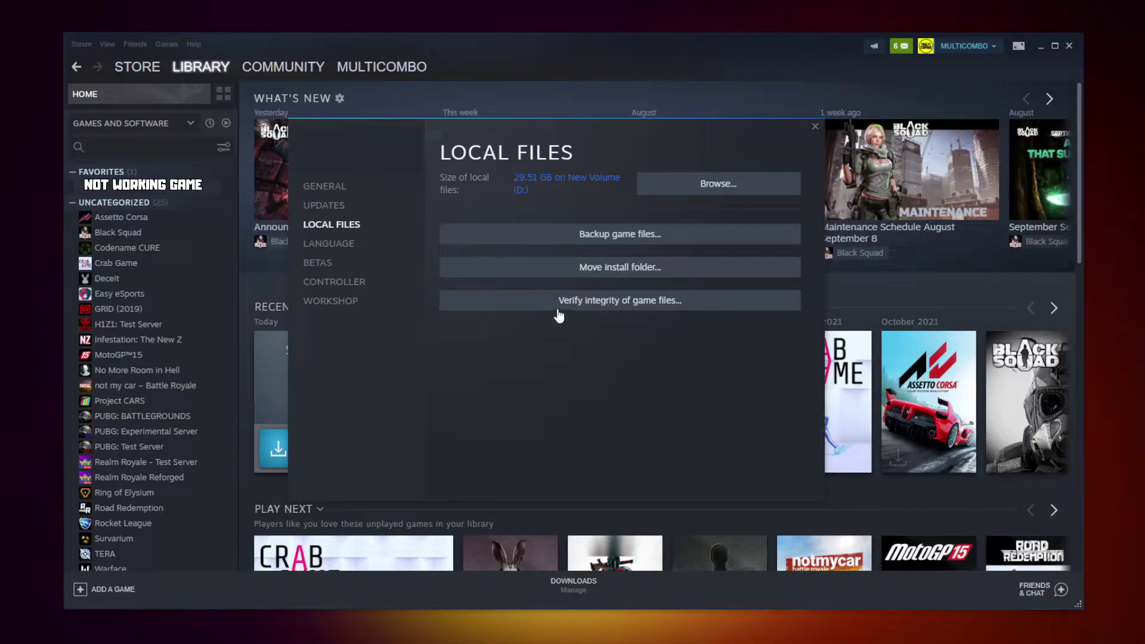
click(624, 308)
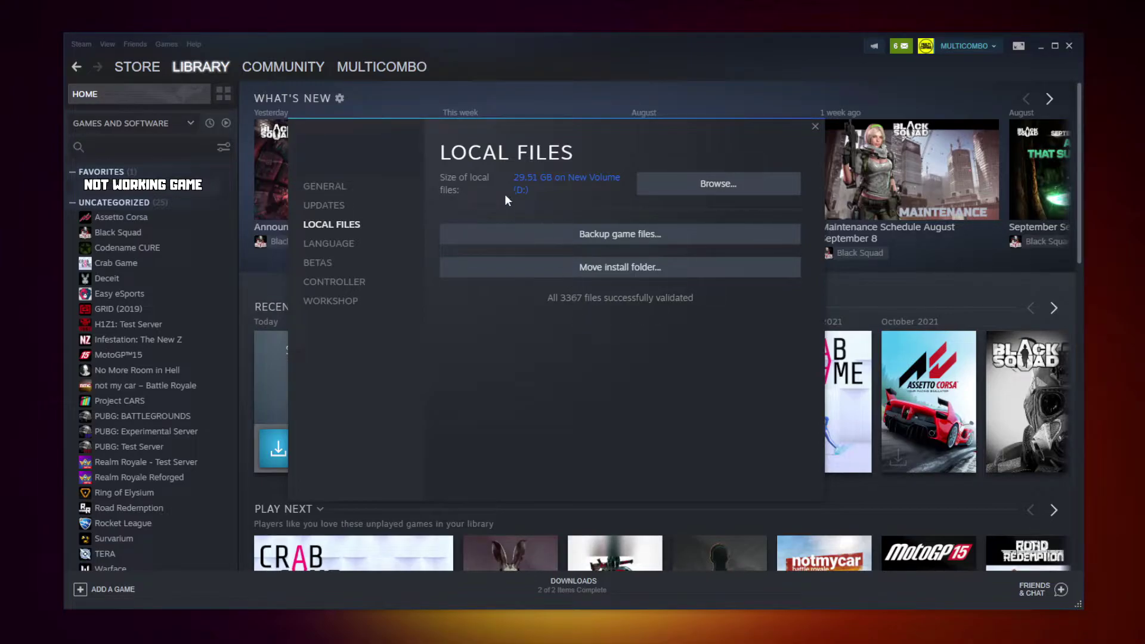
- Browse to the game's local install folder and open the properties of the game's application file
click(745, 192)
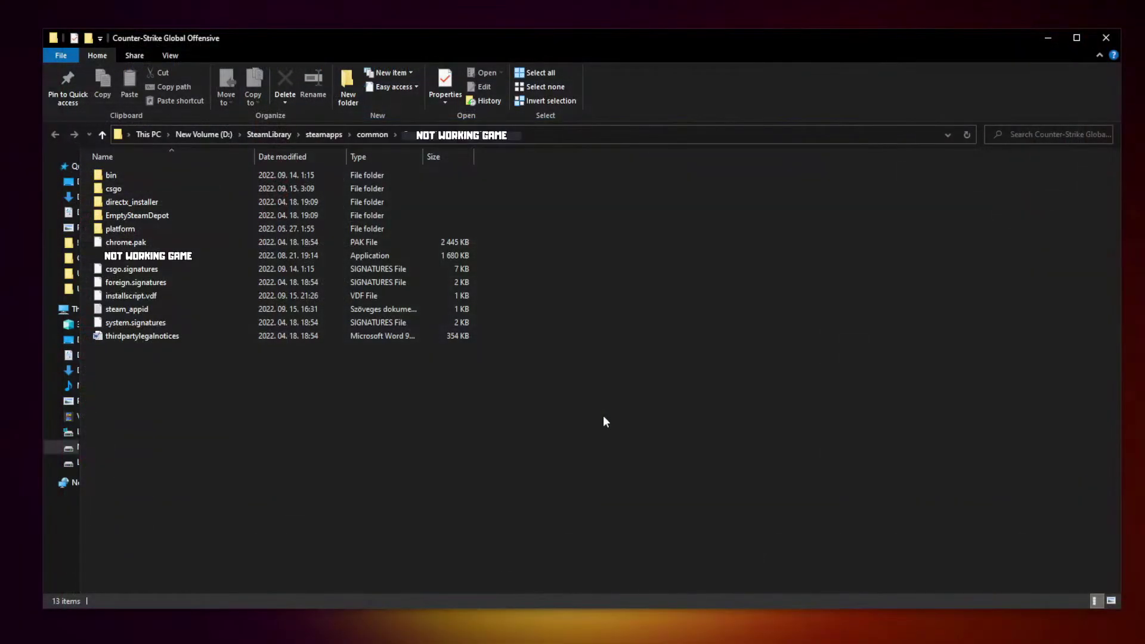
click(264, 258)
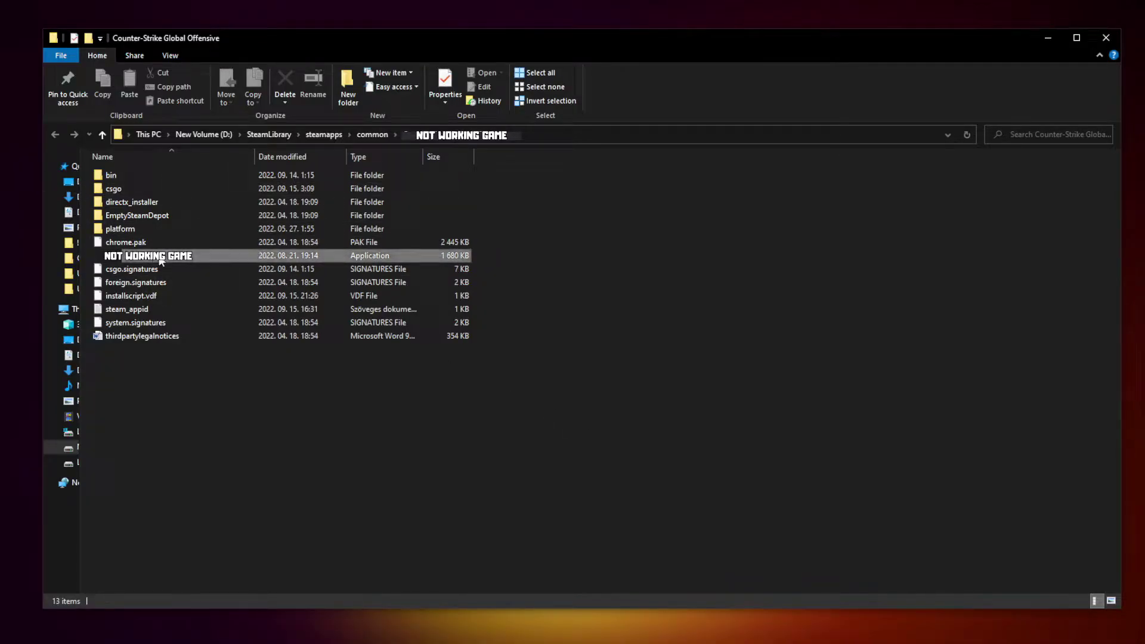
right_click(229, 257)
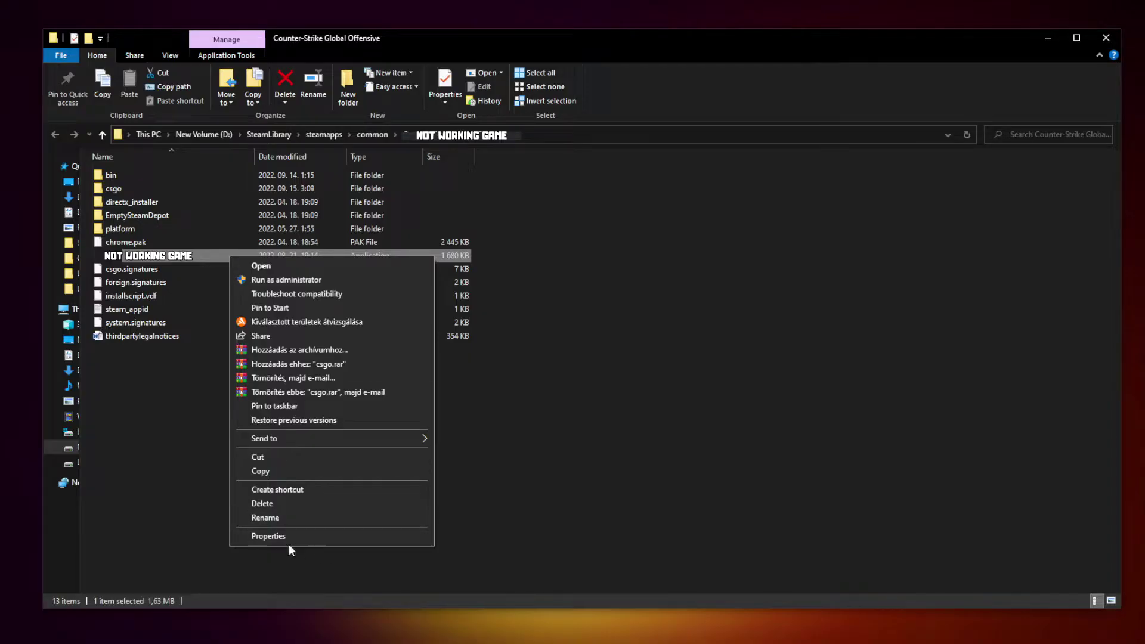
click(331, 534)
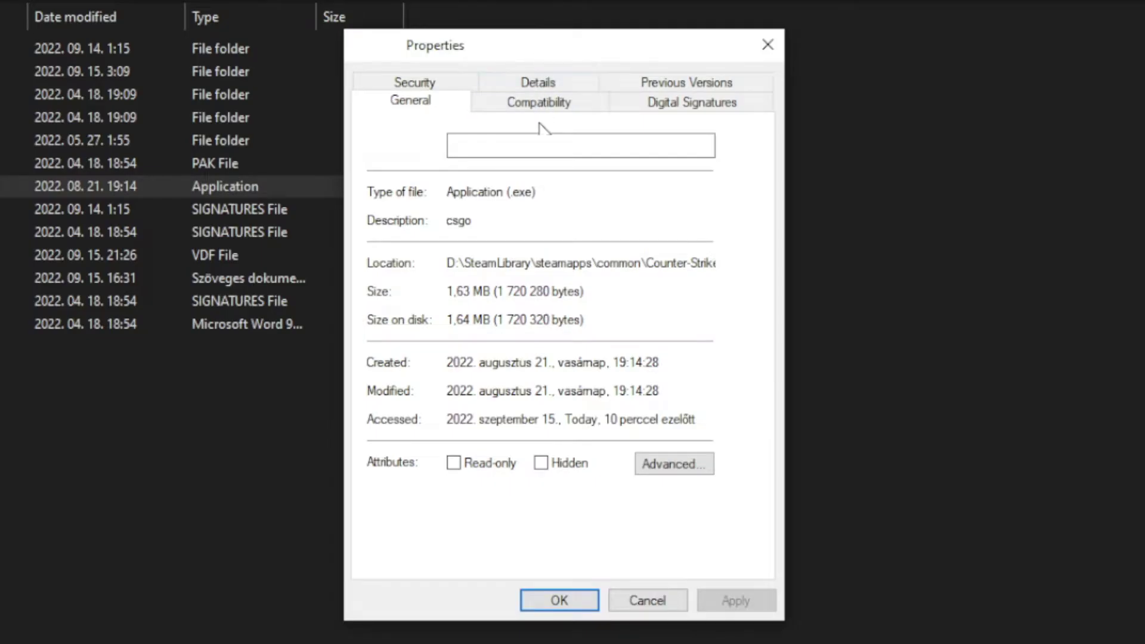
- Set the game's application file to run in compatibility mode for Windows 8
click(549, 112)
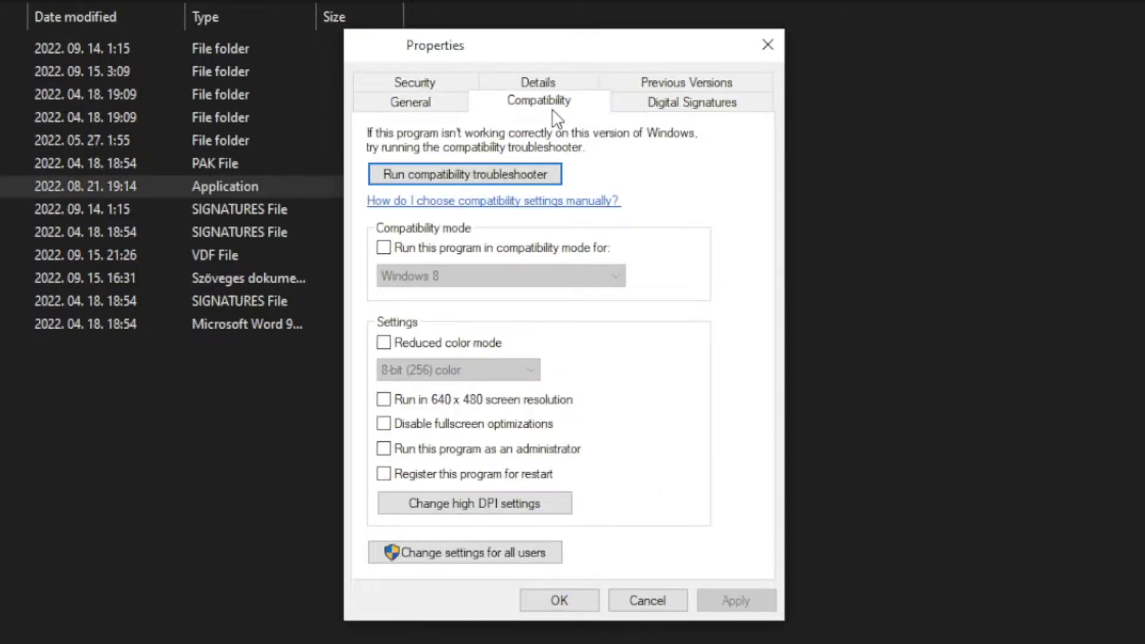
click(396, 250)
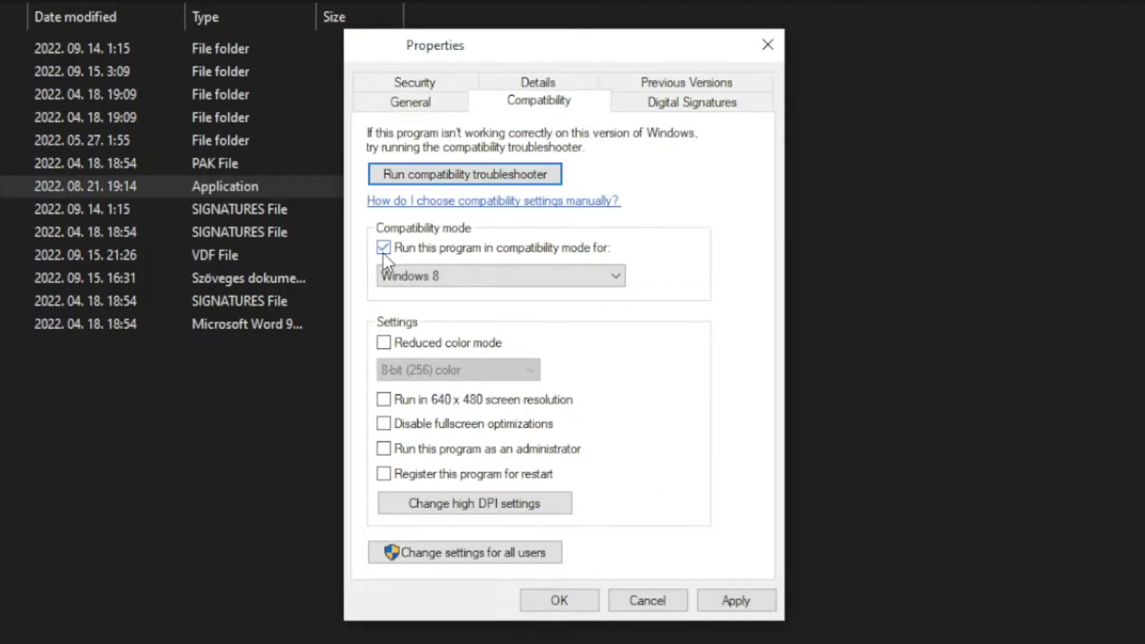
click(443, 271)
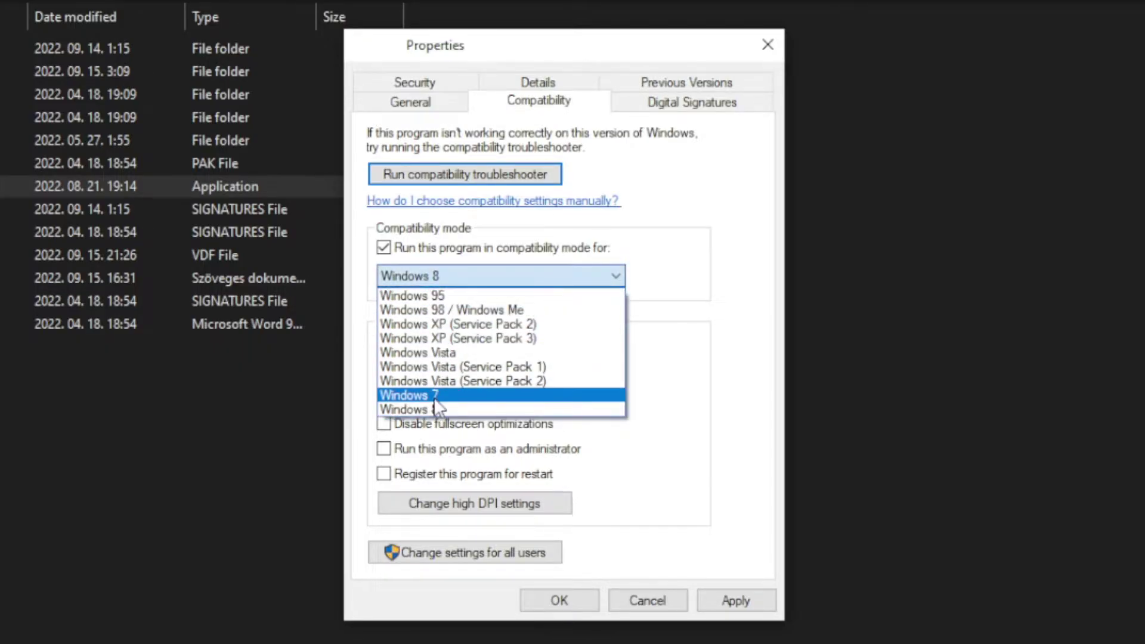
click(441, 410)
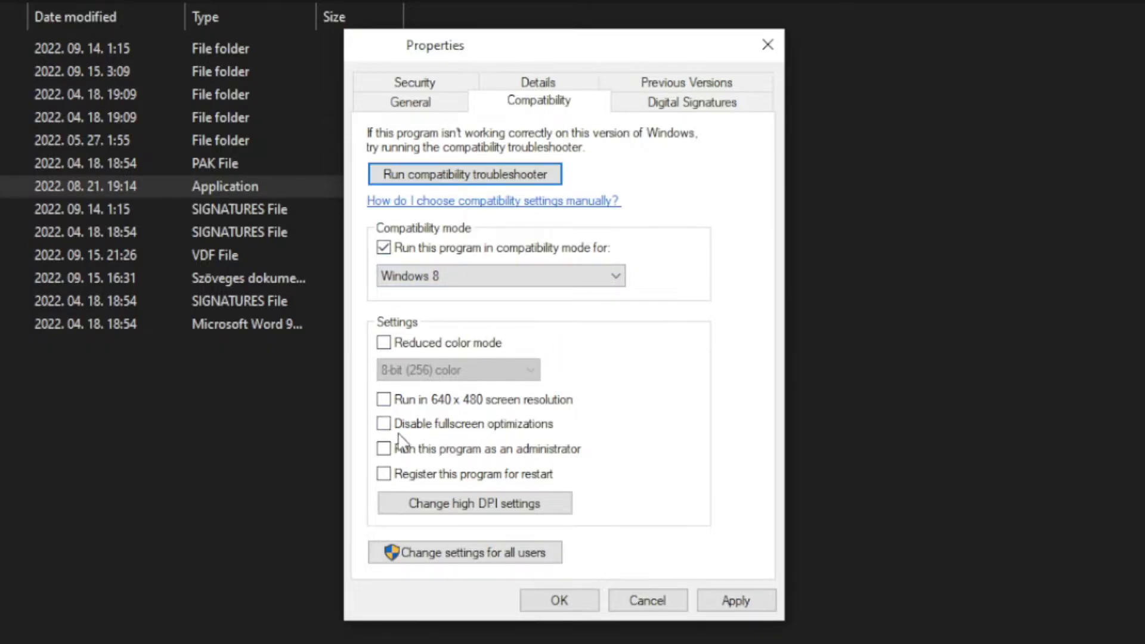
- Disable fullscreen optimizations and enable running as an administrator for the game's application file, and apply the compatibility settings
click(463, 428)
click(553, 456)
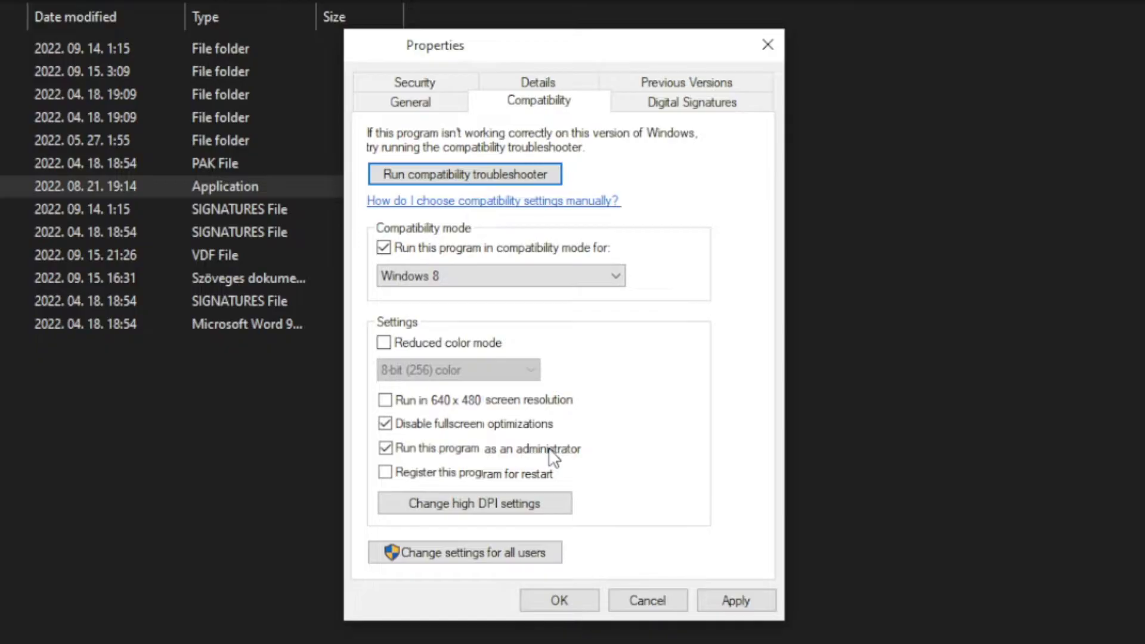
click(736, 601)
click(559, 603)
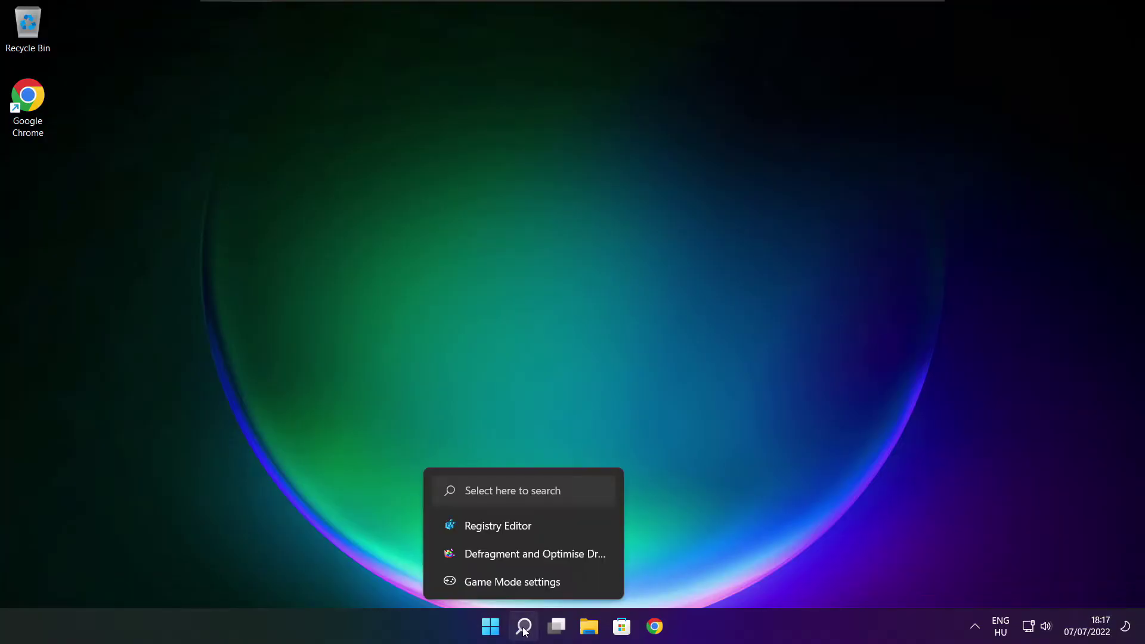
- Search Windows for updates, run a check for updates in Windows Update, and close Settings
click(524, 626)
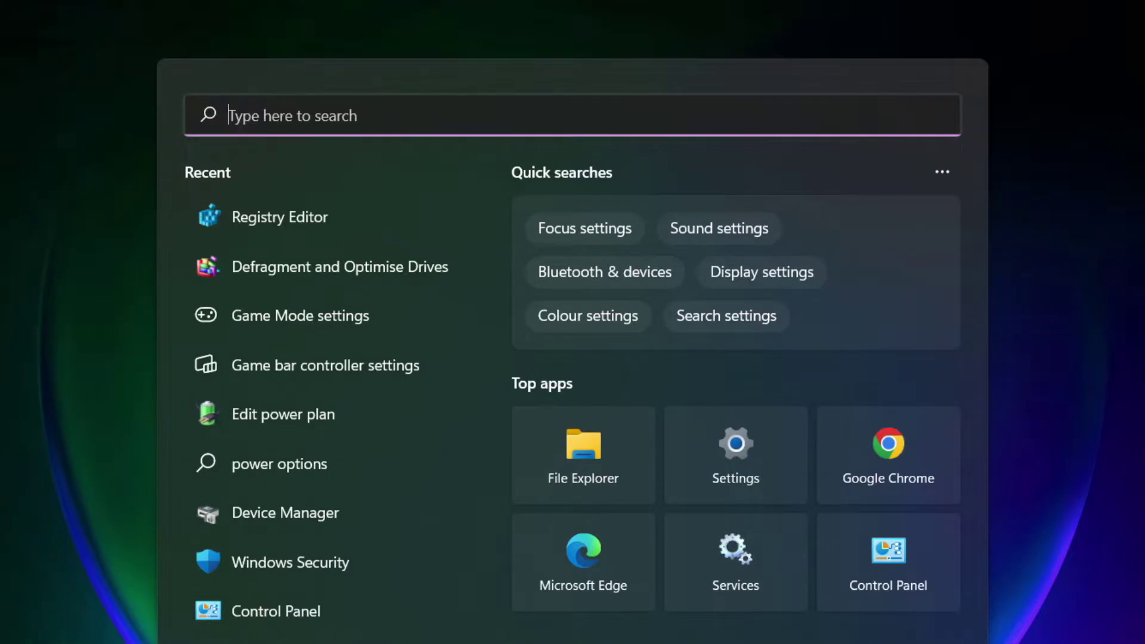
text(u)
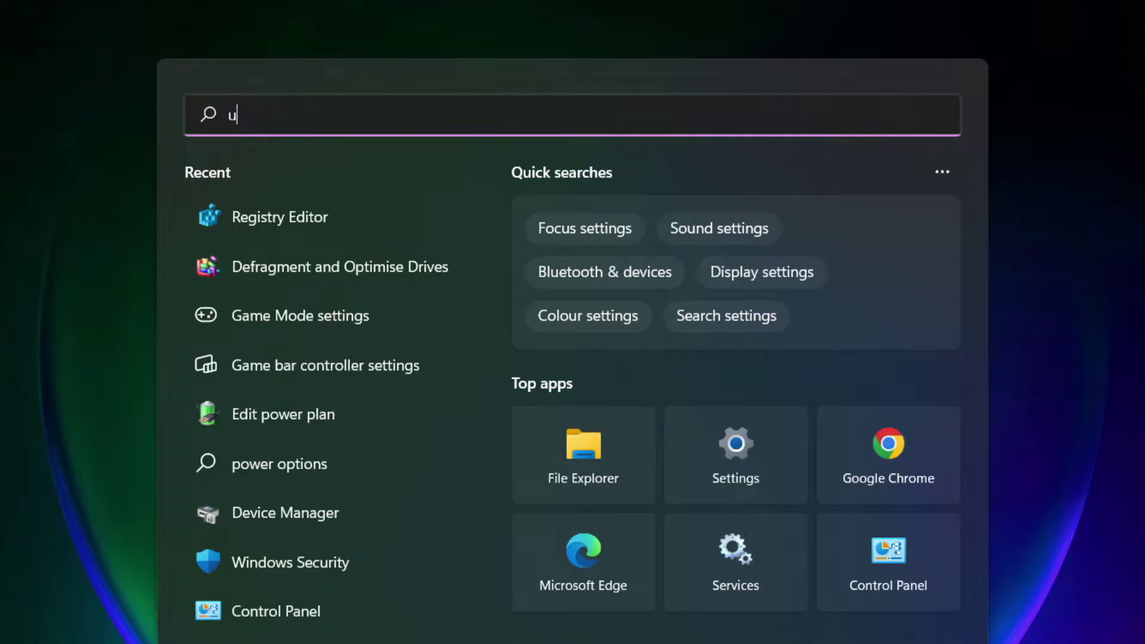
text(pdates)
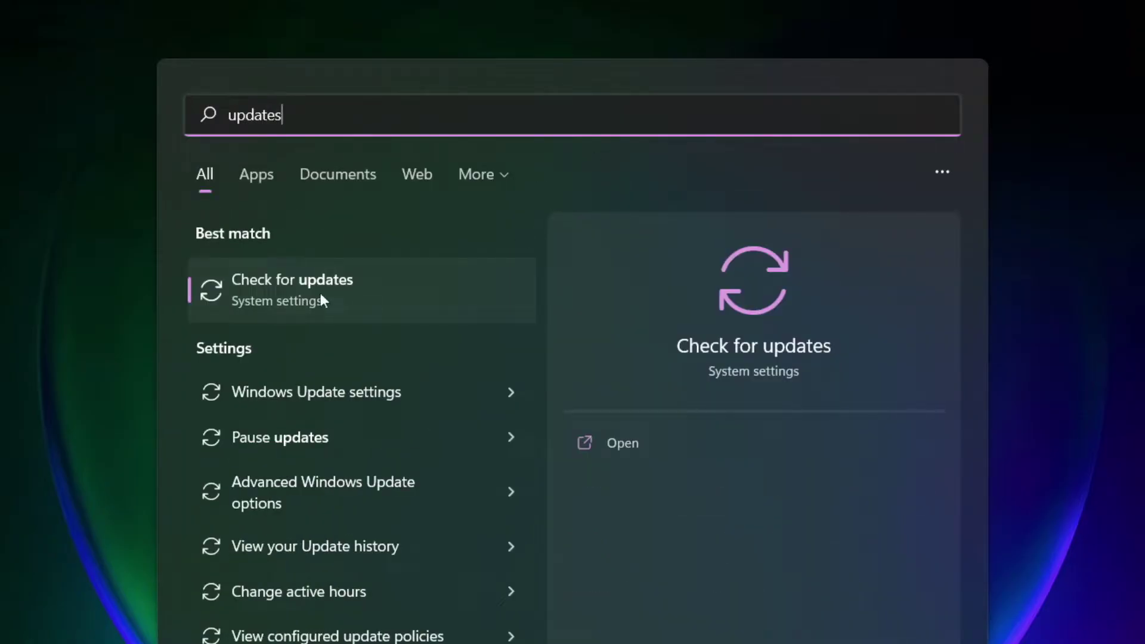
click(346, 292)
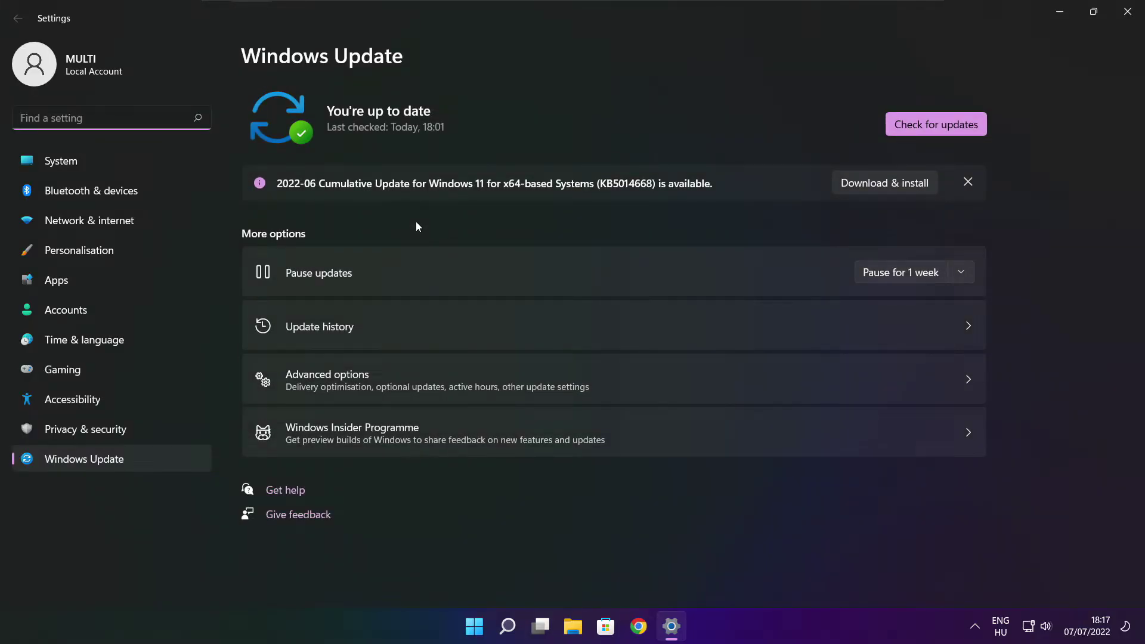
click(936, 126)
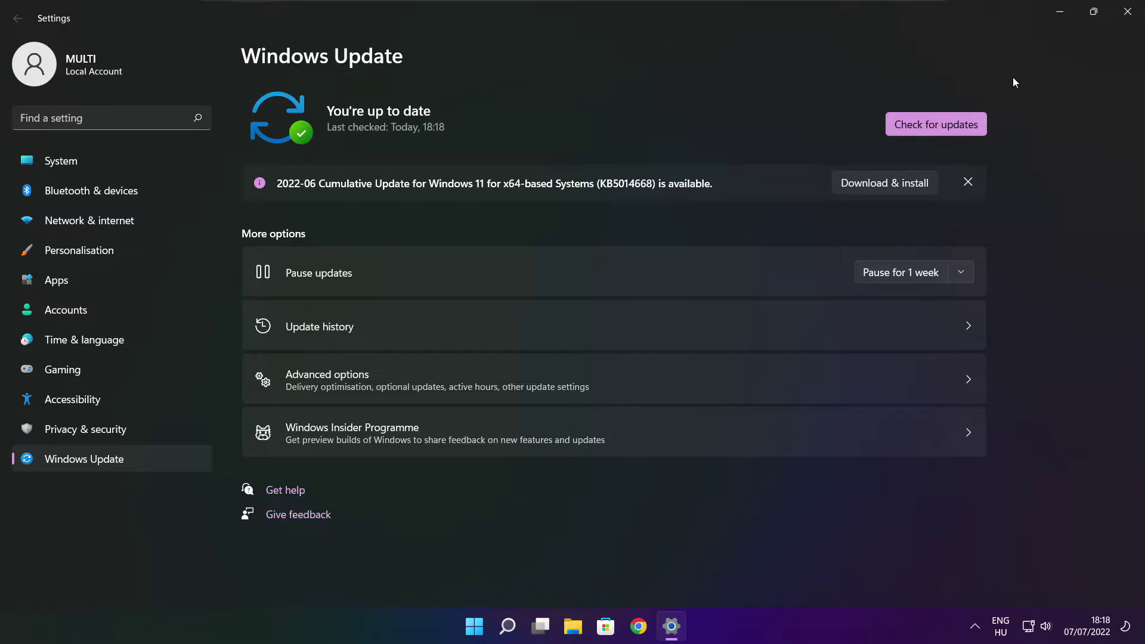
click(1127, 17)
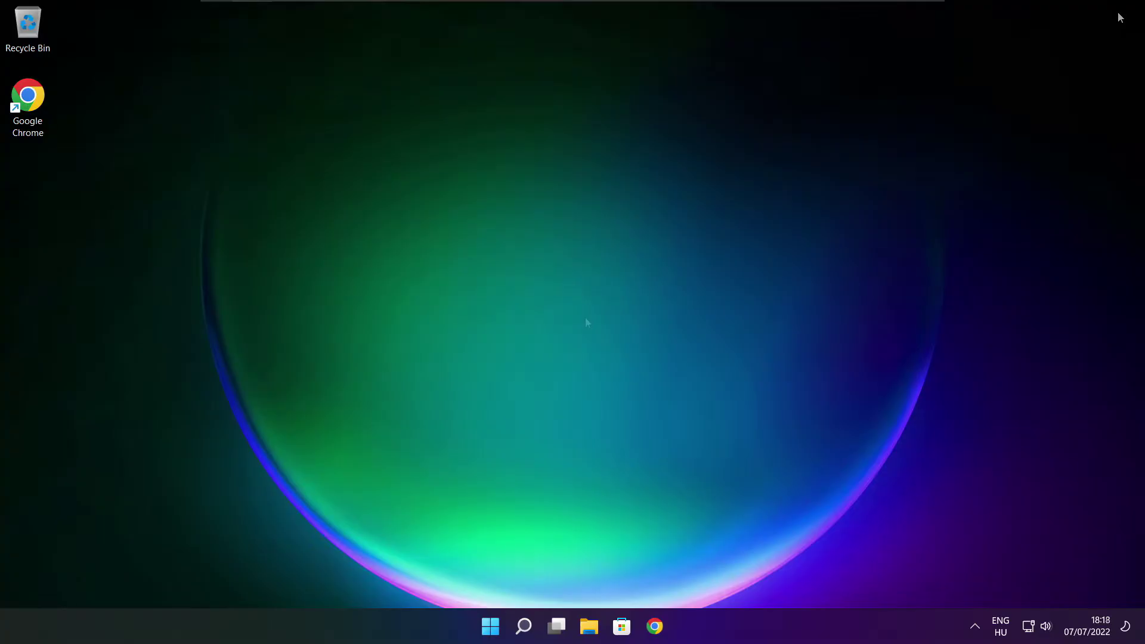
- In Google Chrome, download the DirectX End-User Runtime Web Installer from microsoft.com/en-us/download/details.aspx?id=35
click(654, 627)
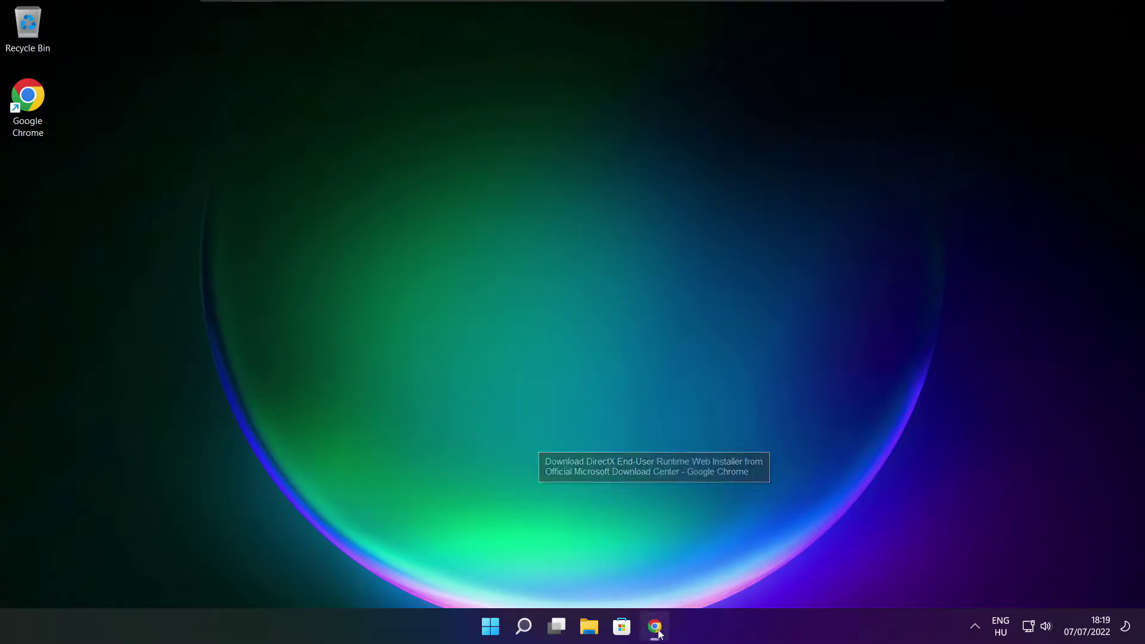
click(334, 39)
click(334, 39)
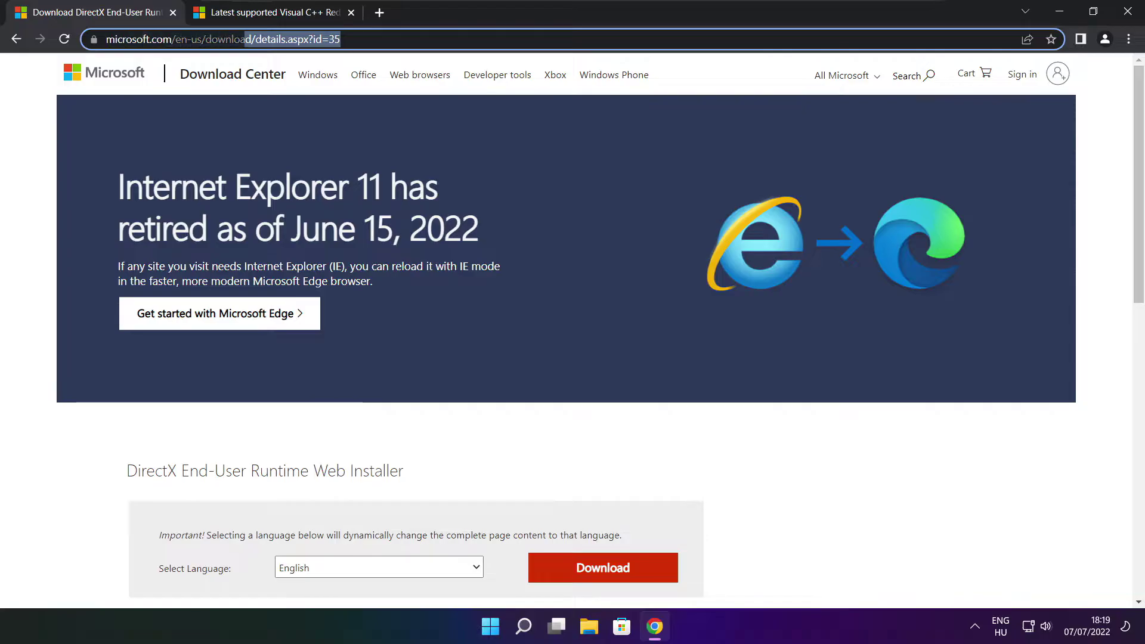
click(409, 429)
scroll(1127, 173, down, 4)
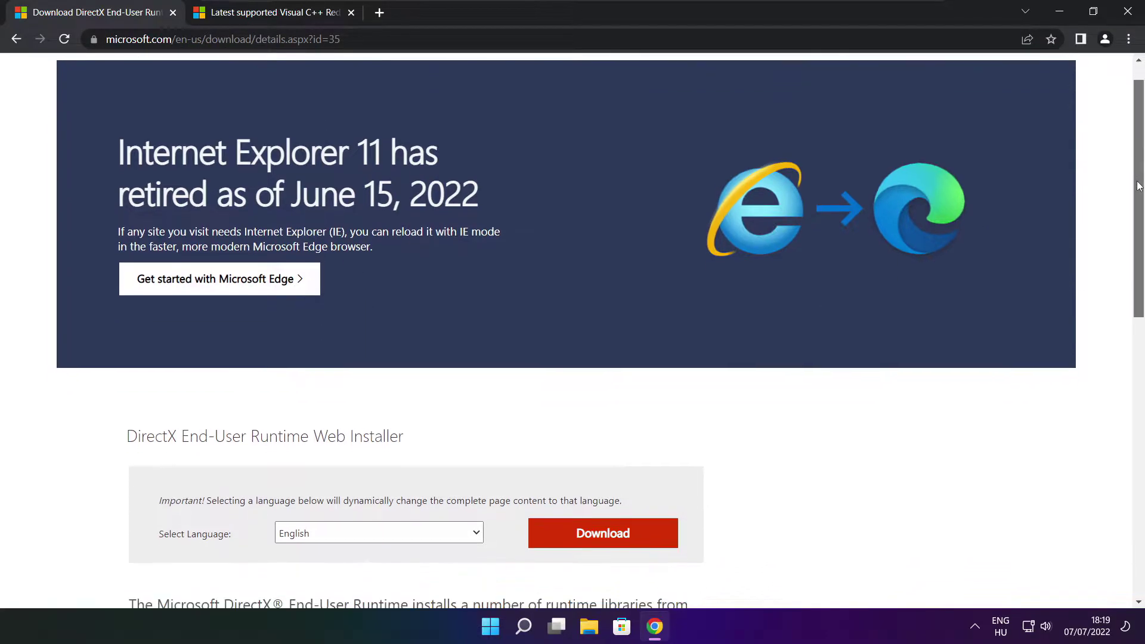
drag(425, 248, 489, 254)
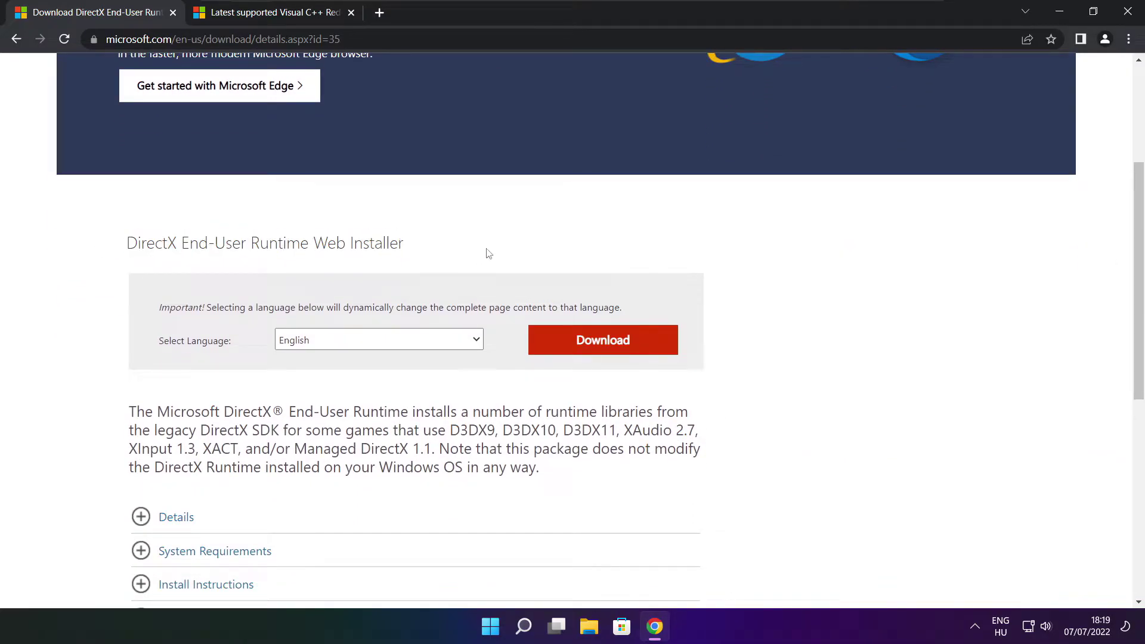
click(606, 343)
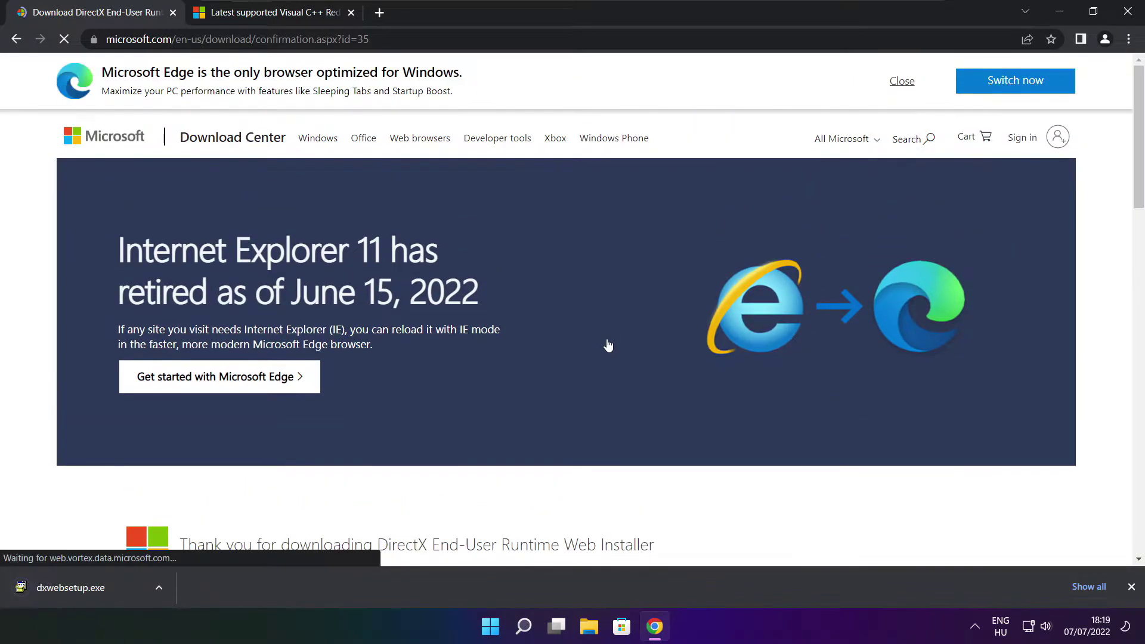
- Run dxwebsetup.exe, accept the agreement, and install the DirectX runtime components without the Bing Bar
click(118, 589)
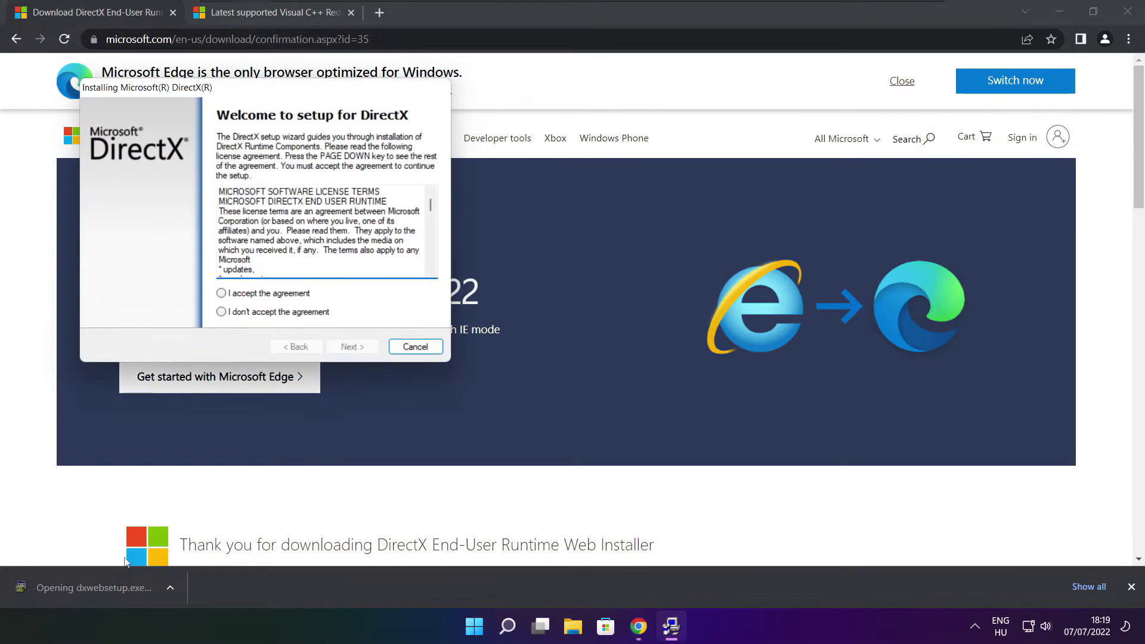
drag(241, 87, 545, 172)
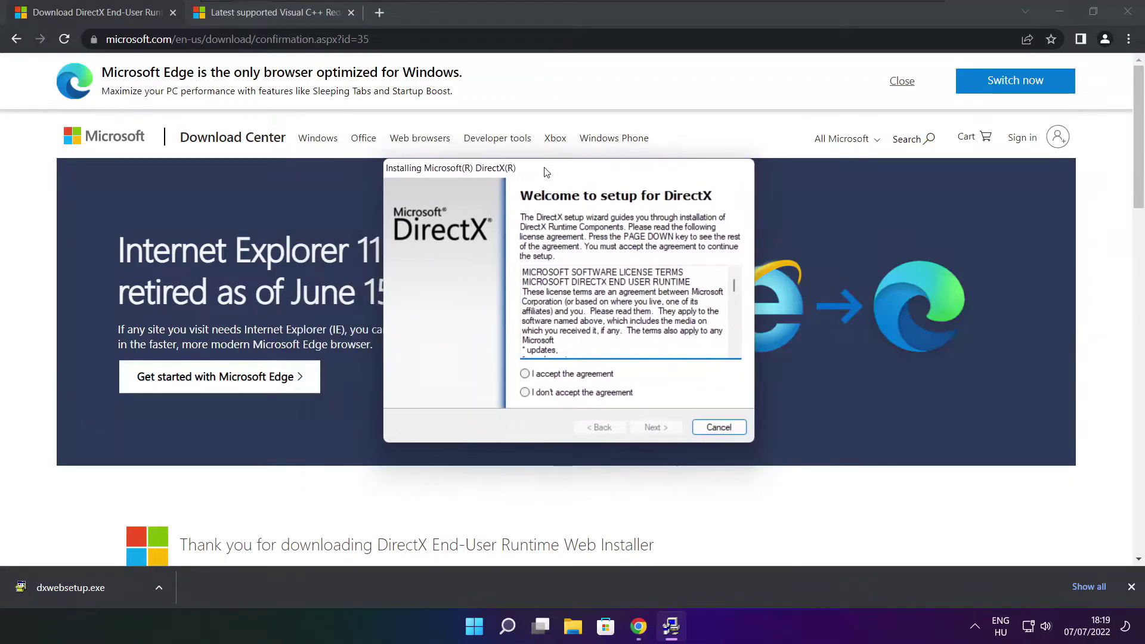
drag(734, 284, 732, 338)
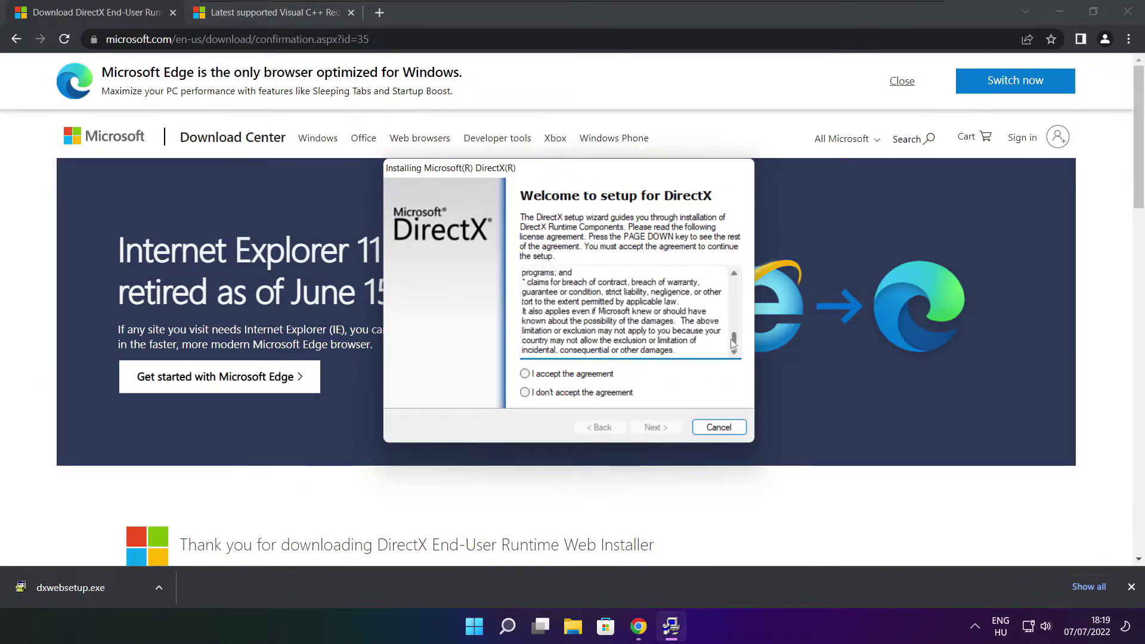
click(549, 374)
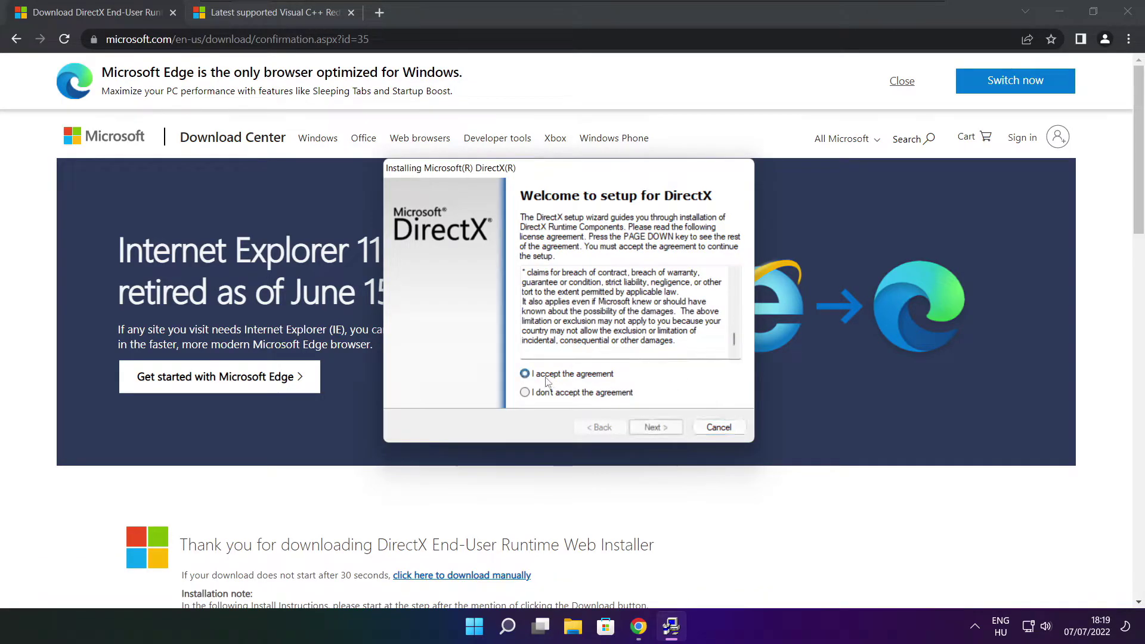
click(656, 427)
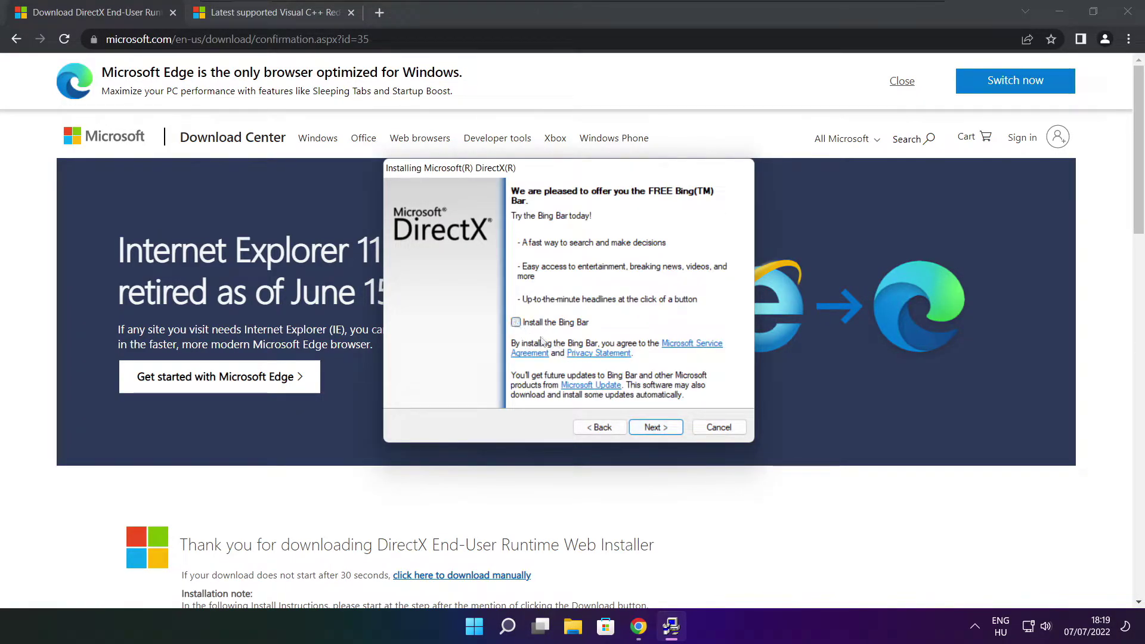
click(655, 427)
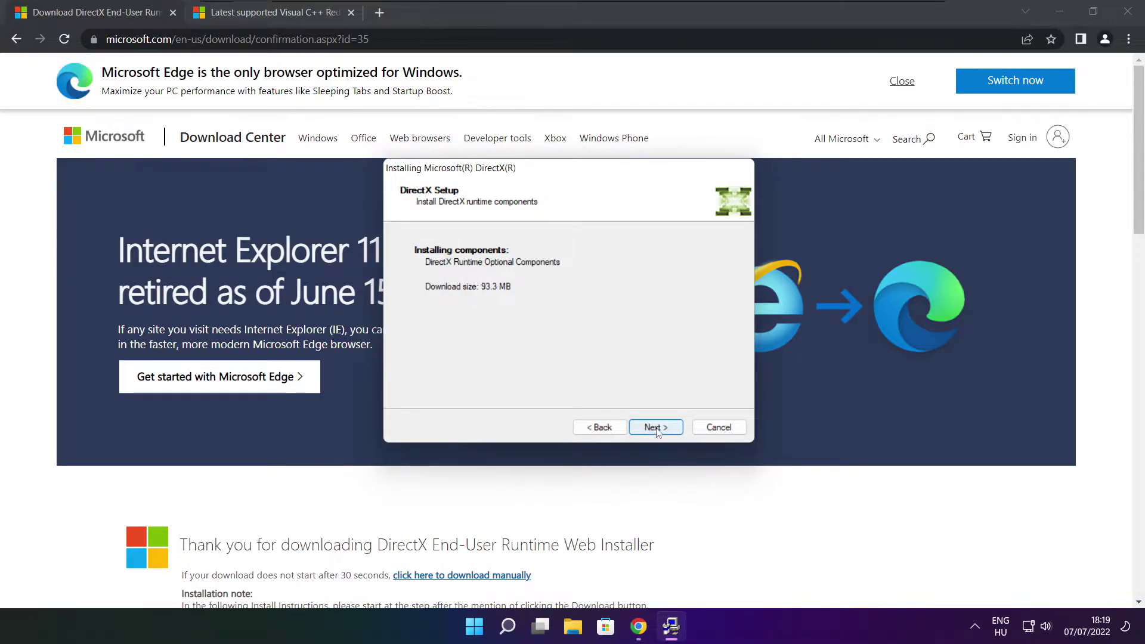
click(658, 430)
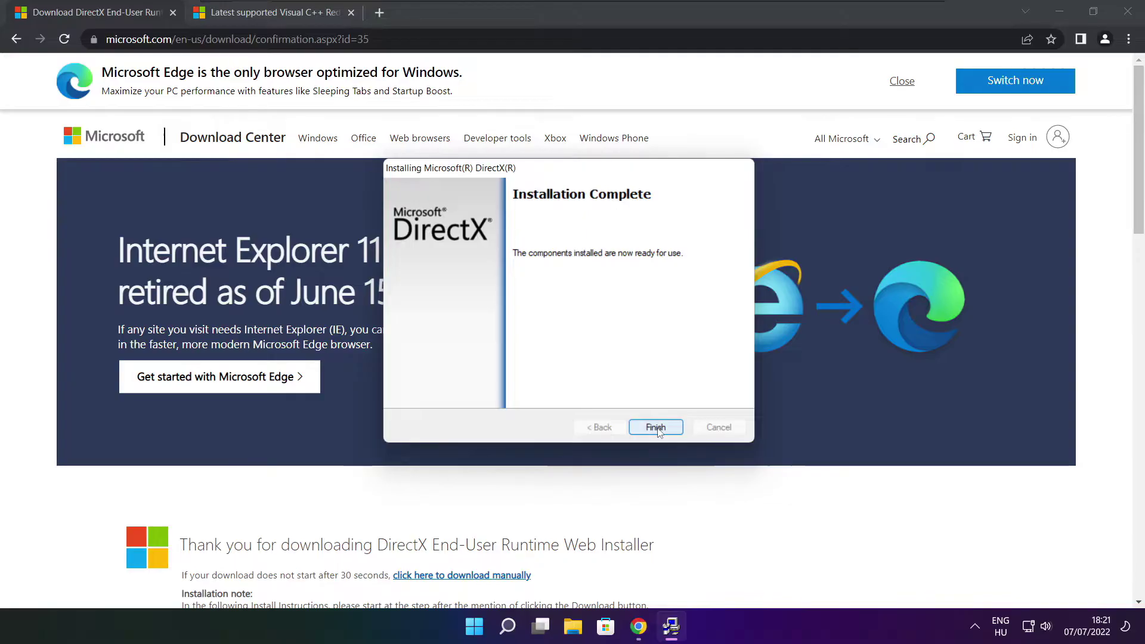
click(656, 427)
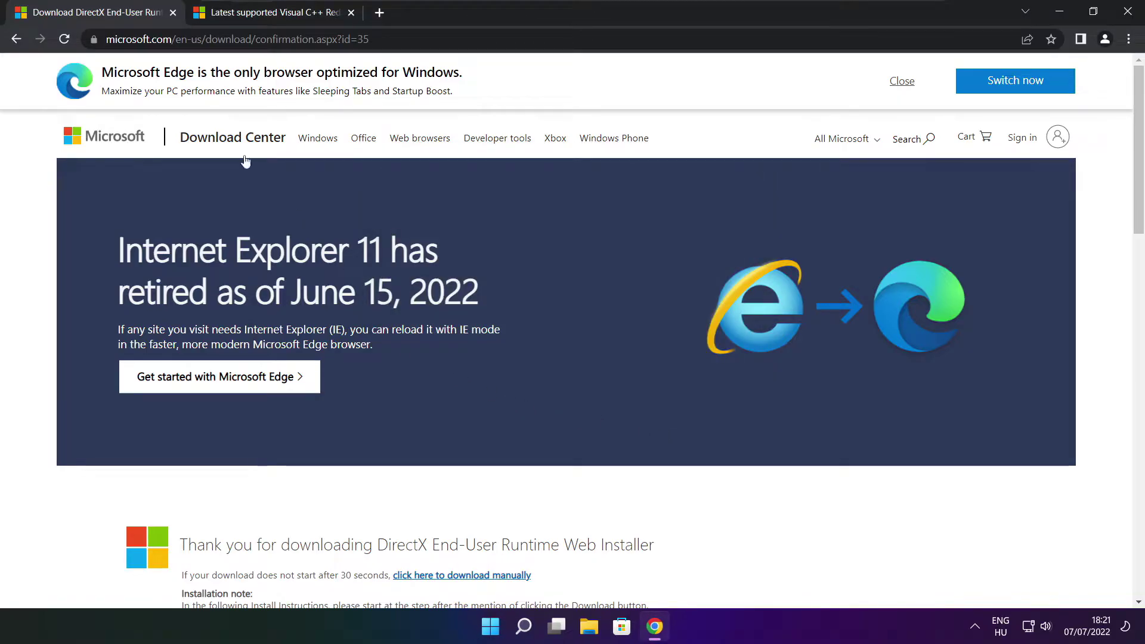
- Close the DirectX page and download the ARM64, X86 and X64 Visual C++ Redistributables for Visual Studio 2015, 2017, 2019, and 2022
click(173, 13)
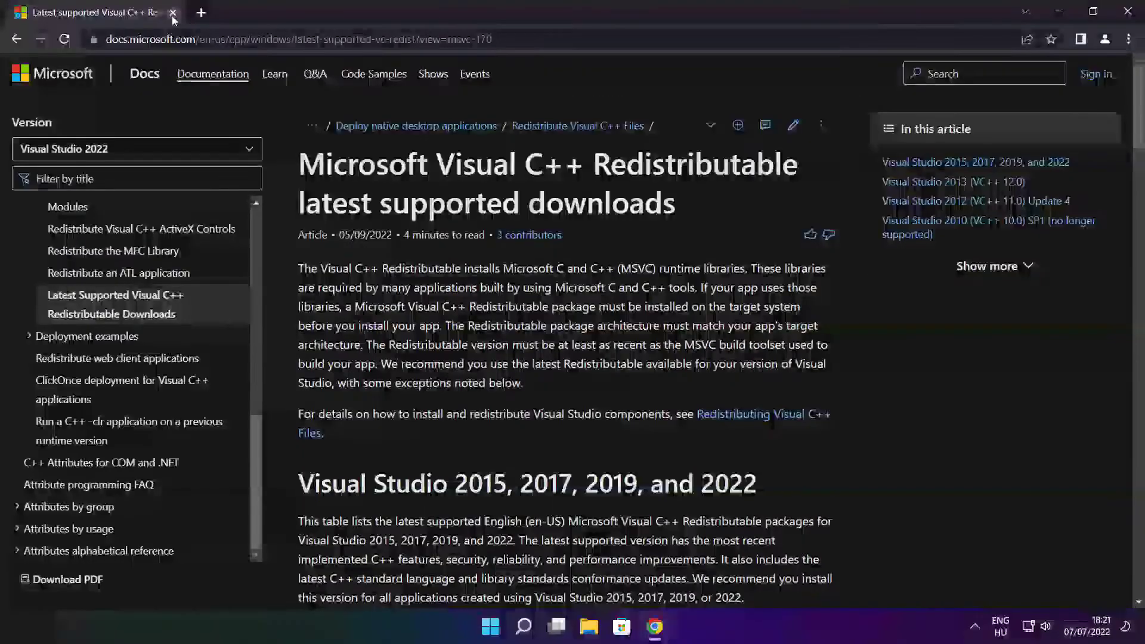
key(ctrl+l)
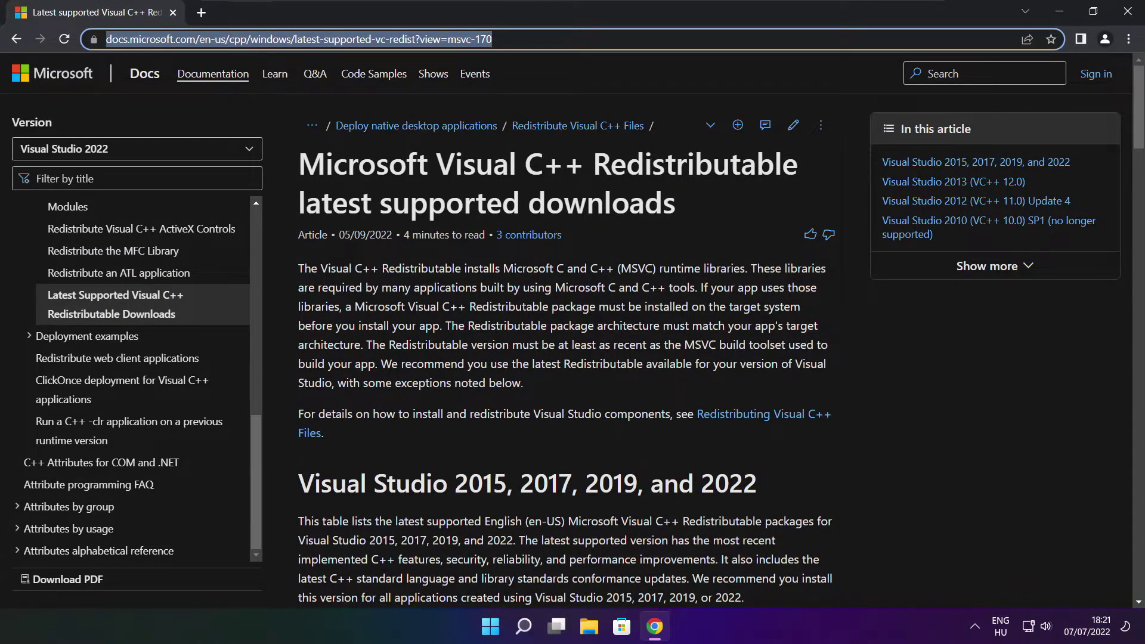
click(567, 72)
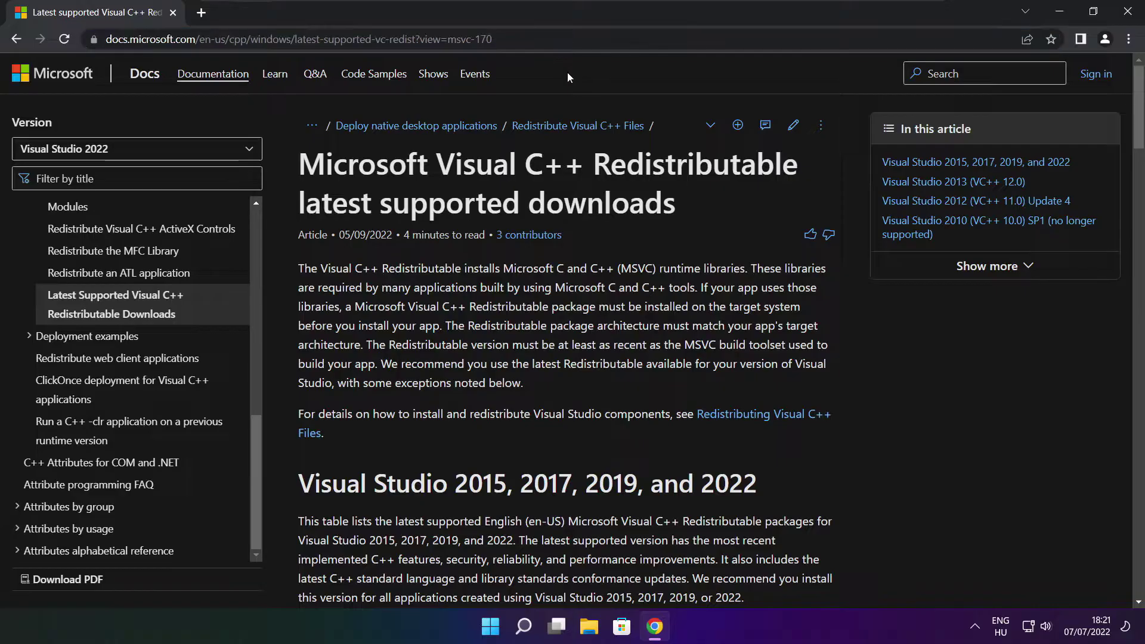
drag(1140, 113, 1132, 175)
scroll(1133, 175, up, 1)
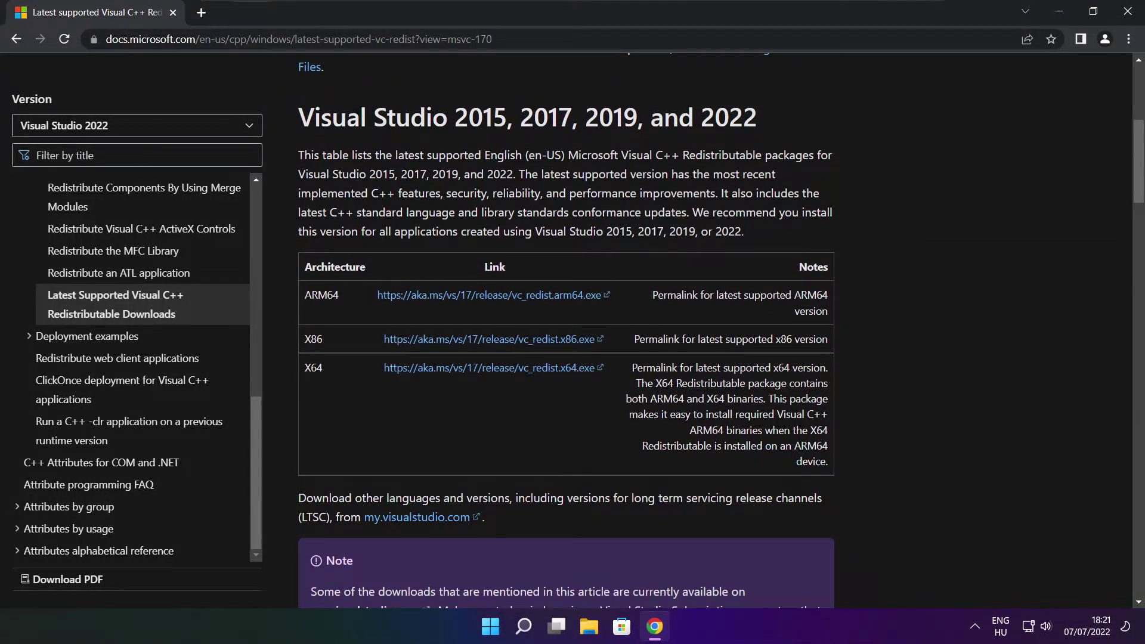
drag(302, 292, 769, 410)
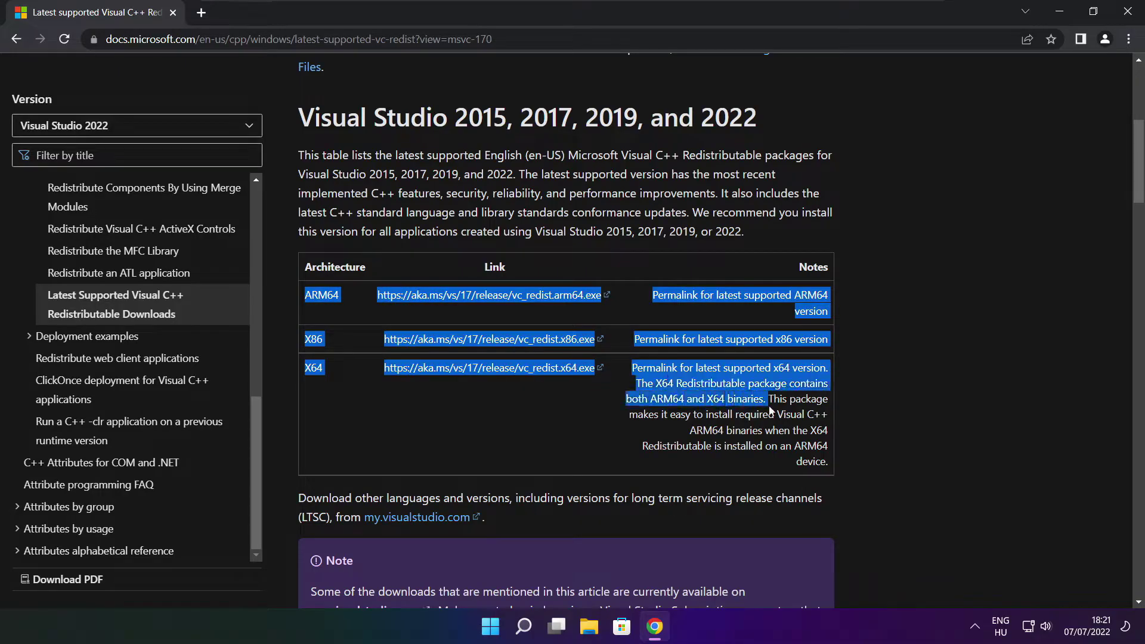
click(769, 410)
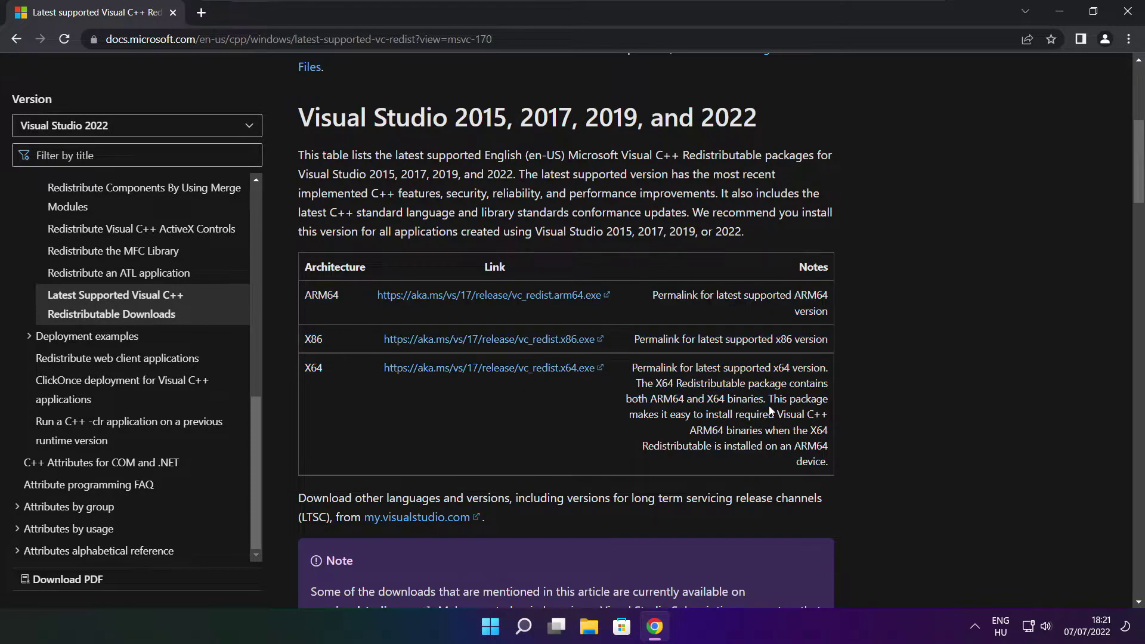
click(475, 295)
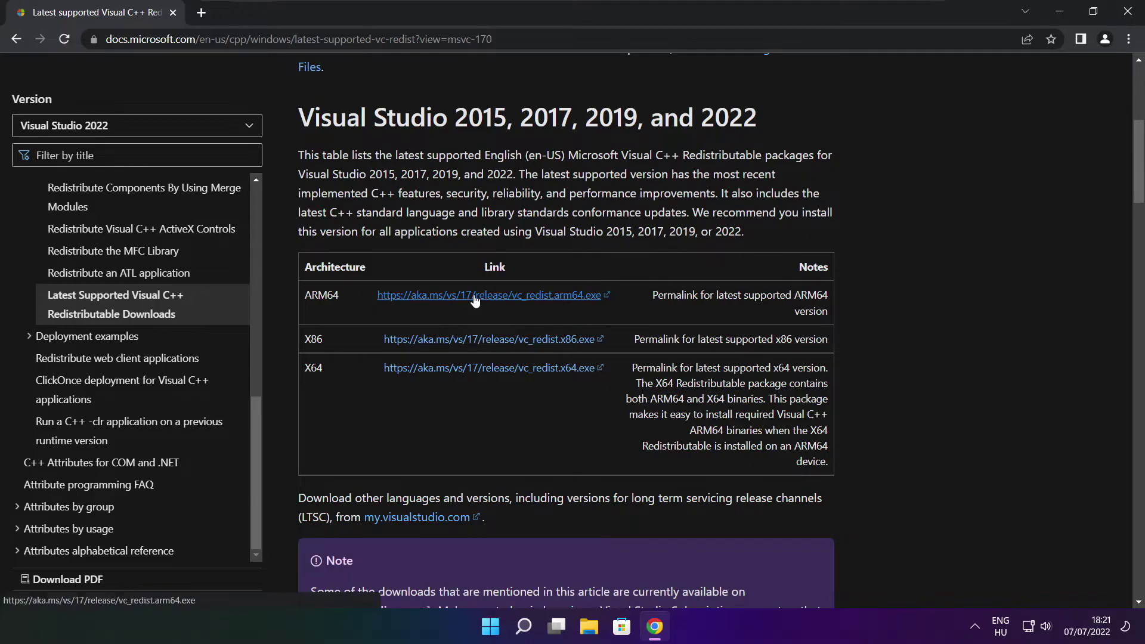
click(472, 345)
click(471, 368)
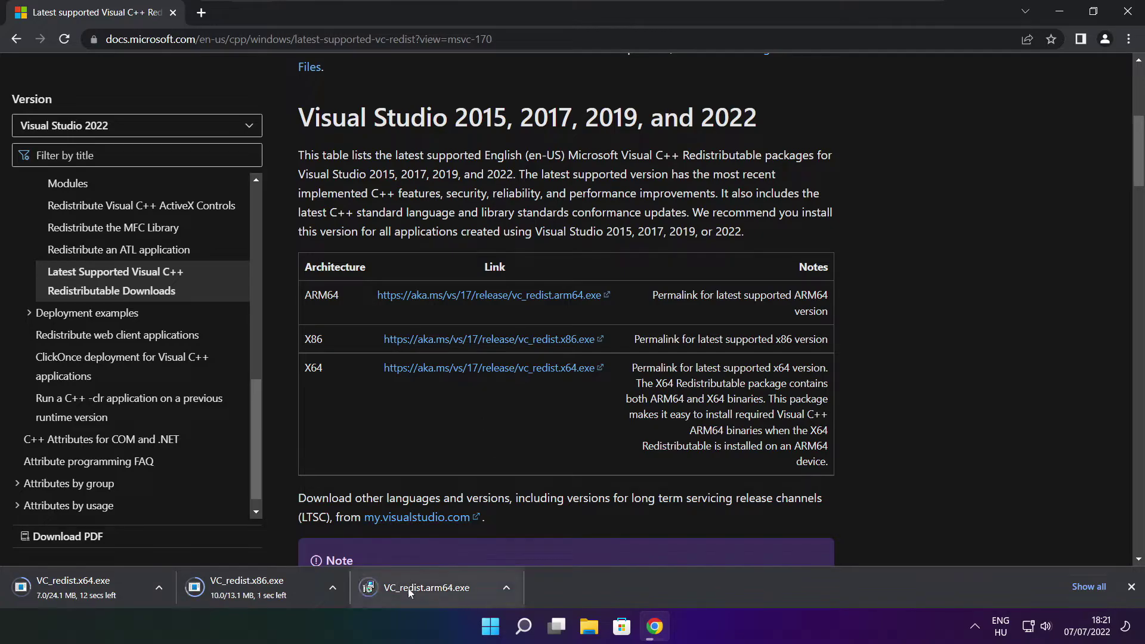
- Run VC_redist.arm64.exe, agree to the license terms, start the Arm64 Redistributable installation, and close the installer
click(435, 589)
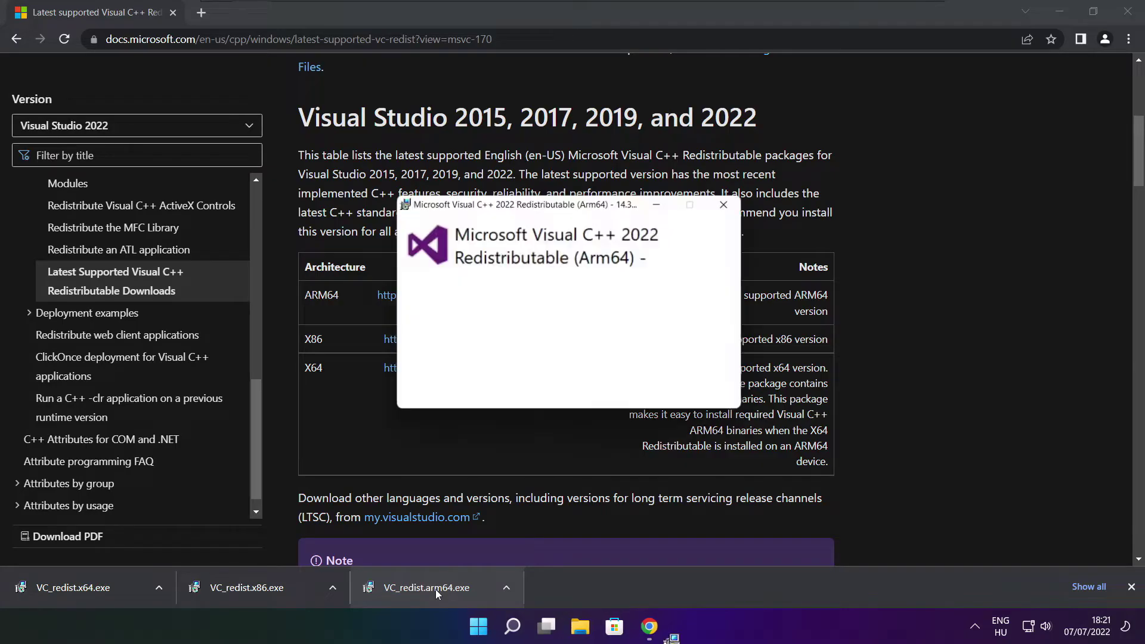
drag(735, 296, 734, 352)
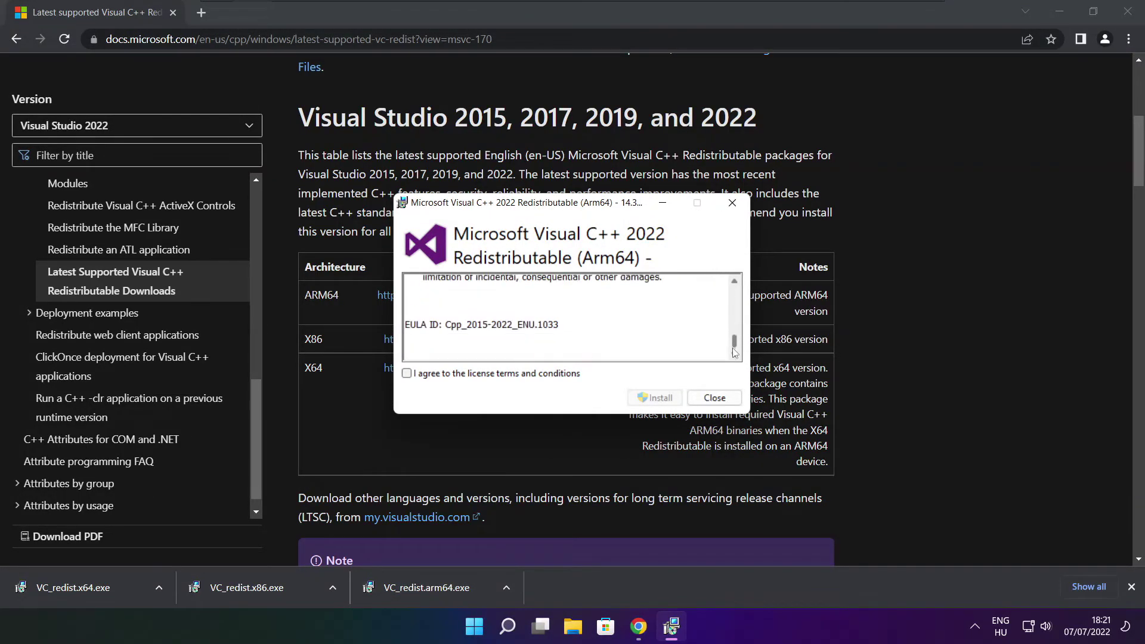
click(406, 374)
click(650, 400)
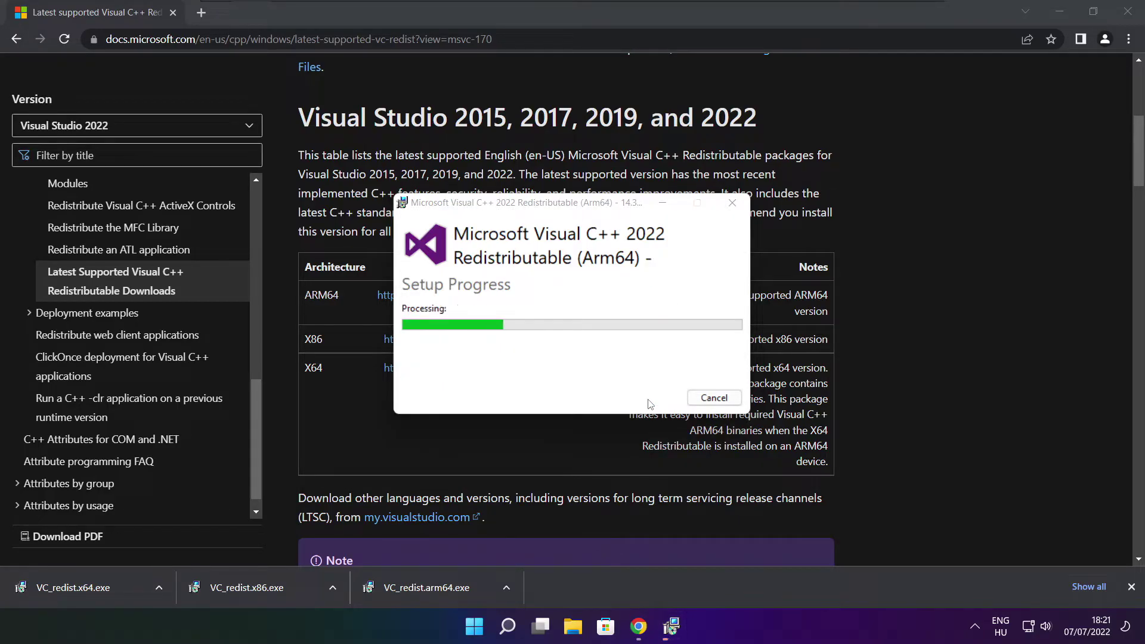
click(715, 398)
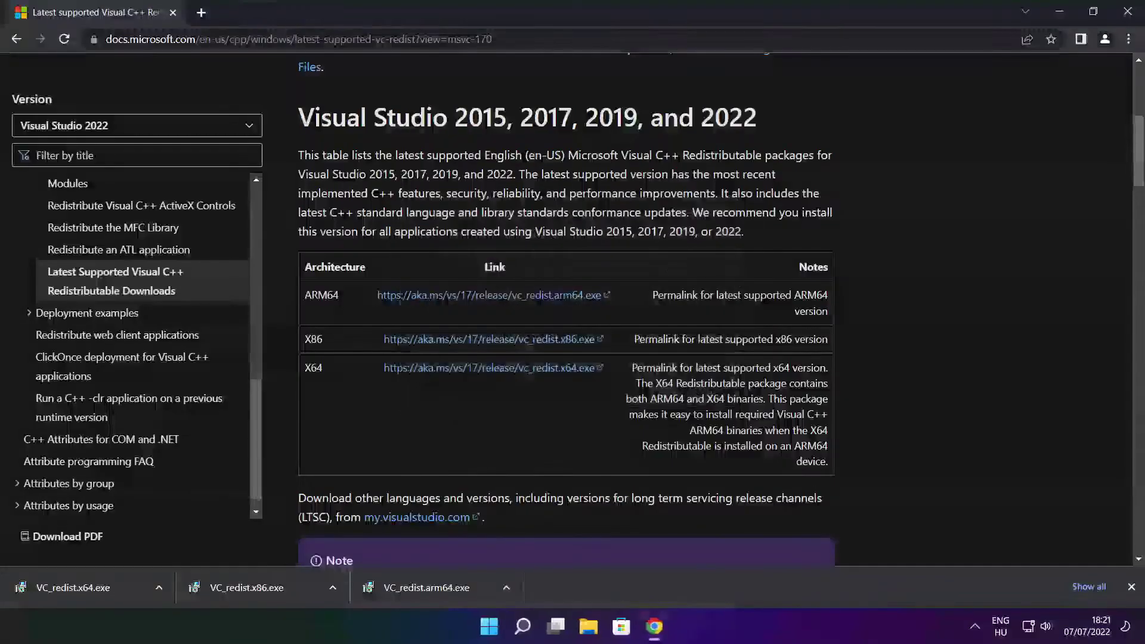
- Run VC_redist.x86.exe, agree to the license terms, install the x86 Visual C++ Redistributable, and close the installer
click(270, 589)
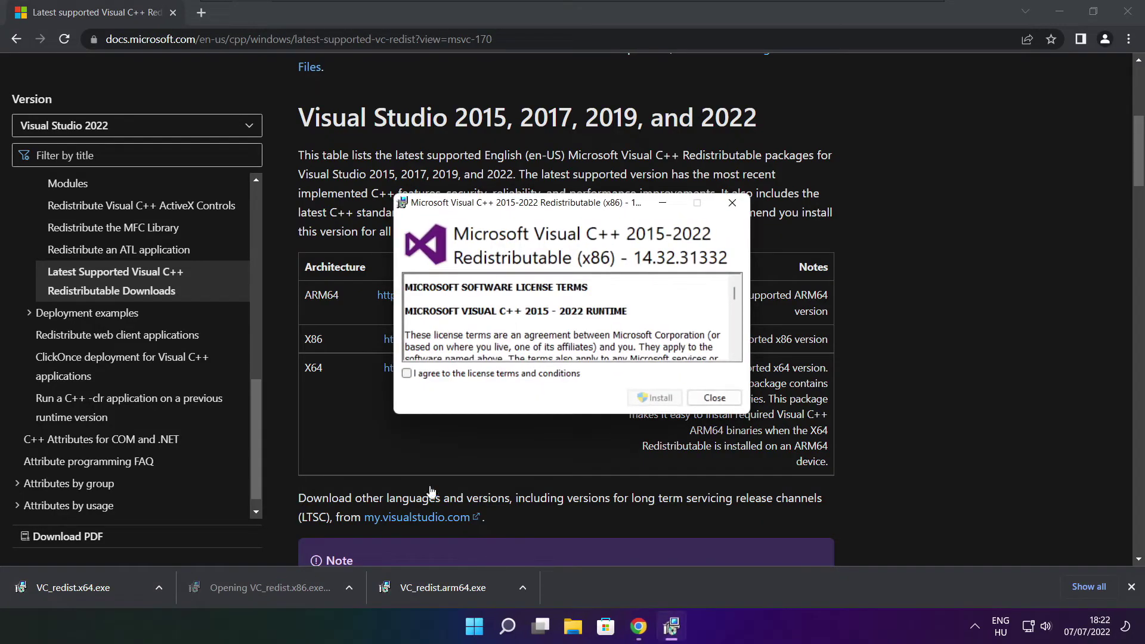
drag(736, 294, 734, 343)
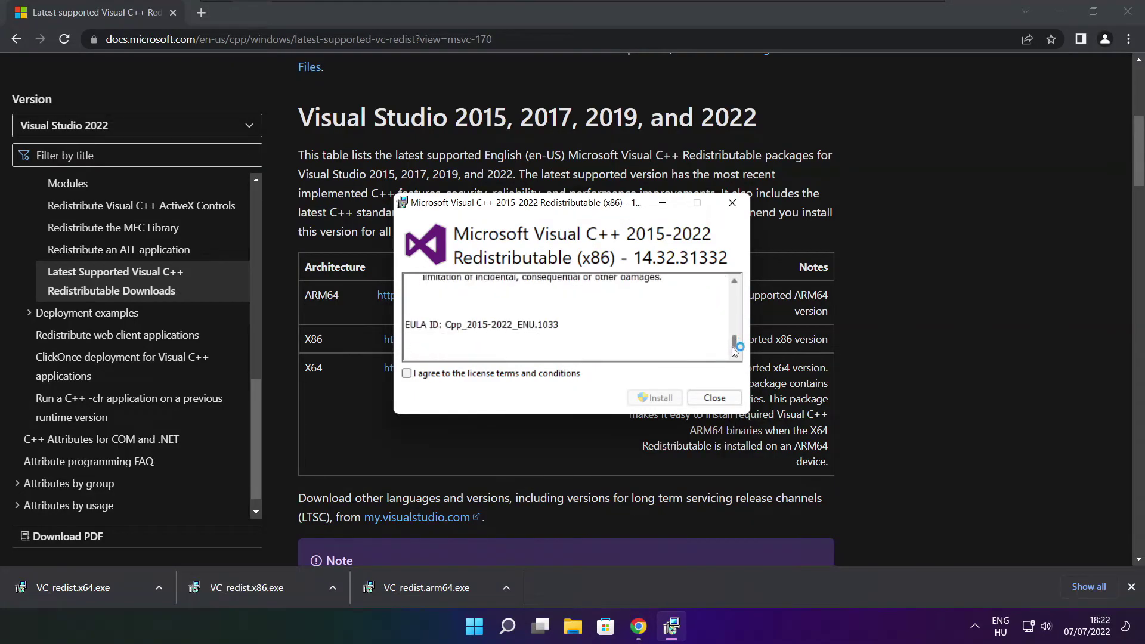
click(407, 375)
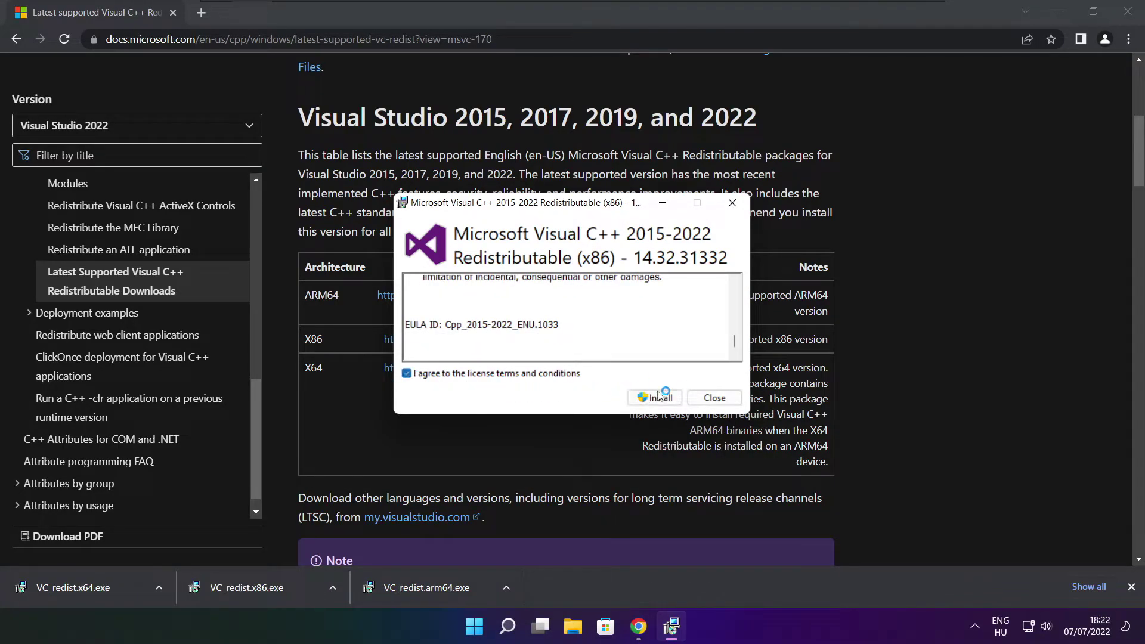
click(655, 398)
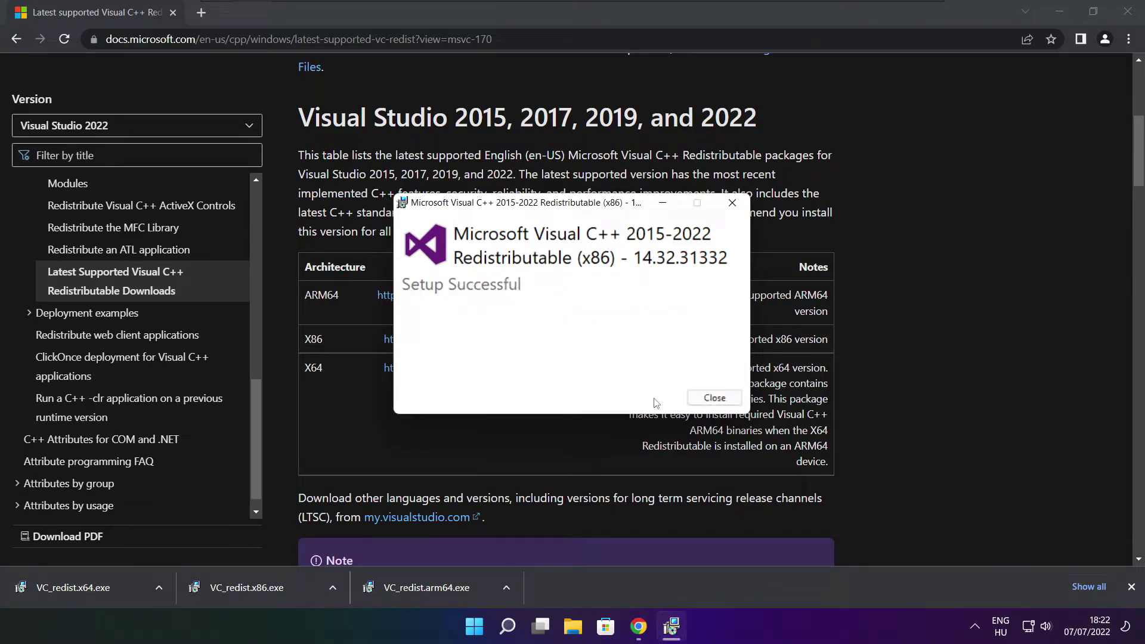
click(714, 397)
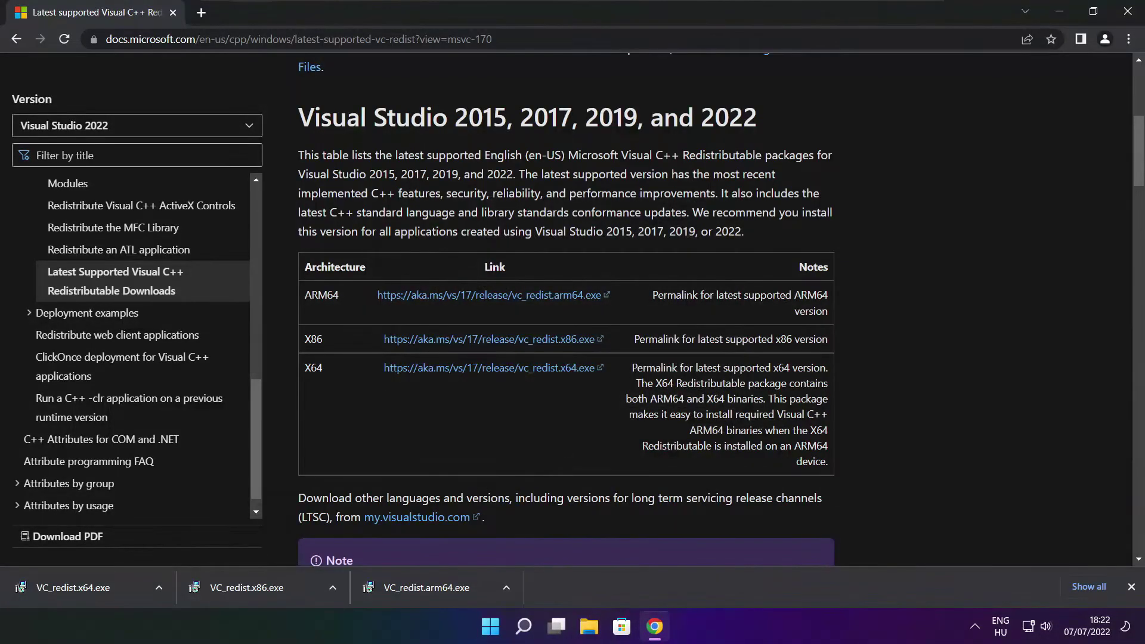
- Install the x64 Visual C++ Redistributable from VC_redist.x64.exe, accepting the license terms, and close the installer and Chrome
click(95, 587)
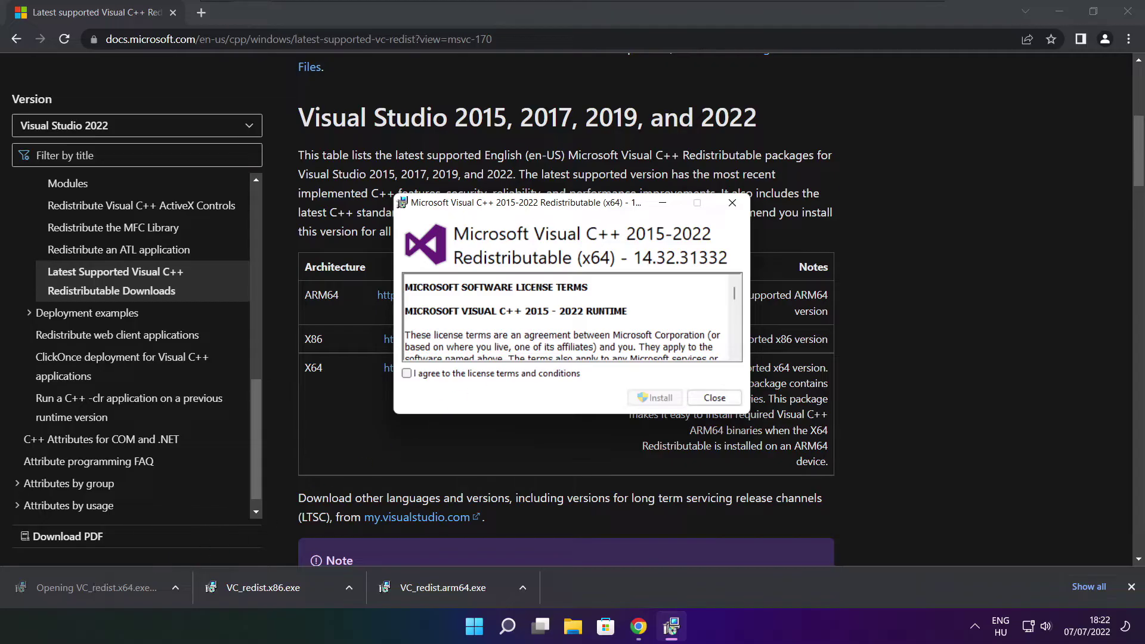
drag(734, 293, 733, 356)
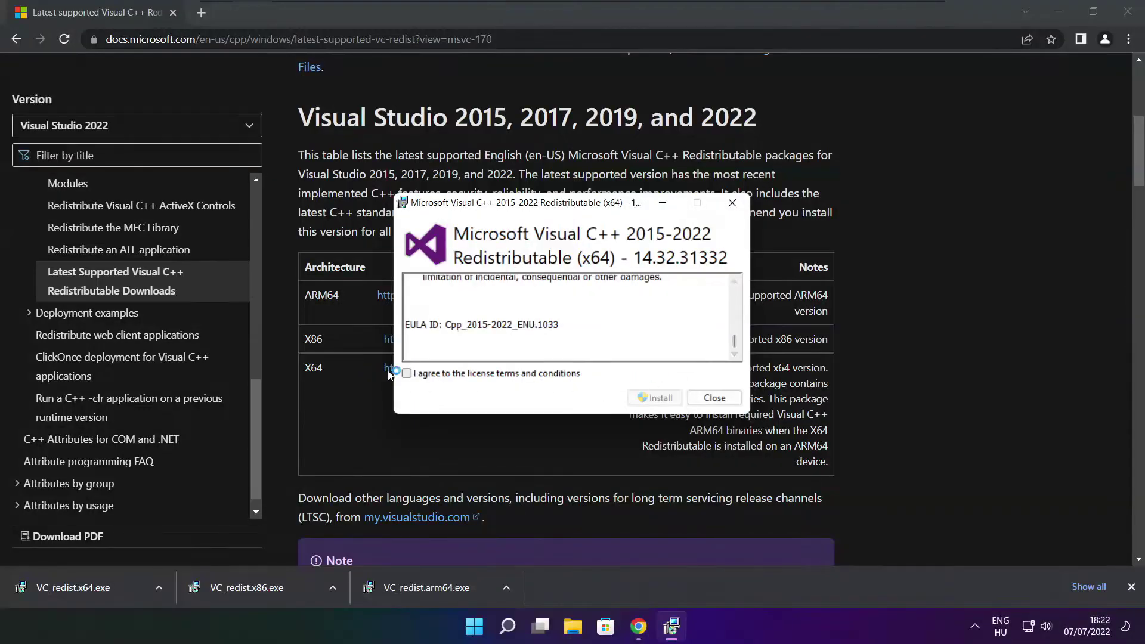
click(406, 374)
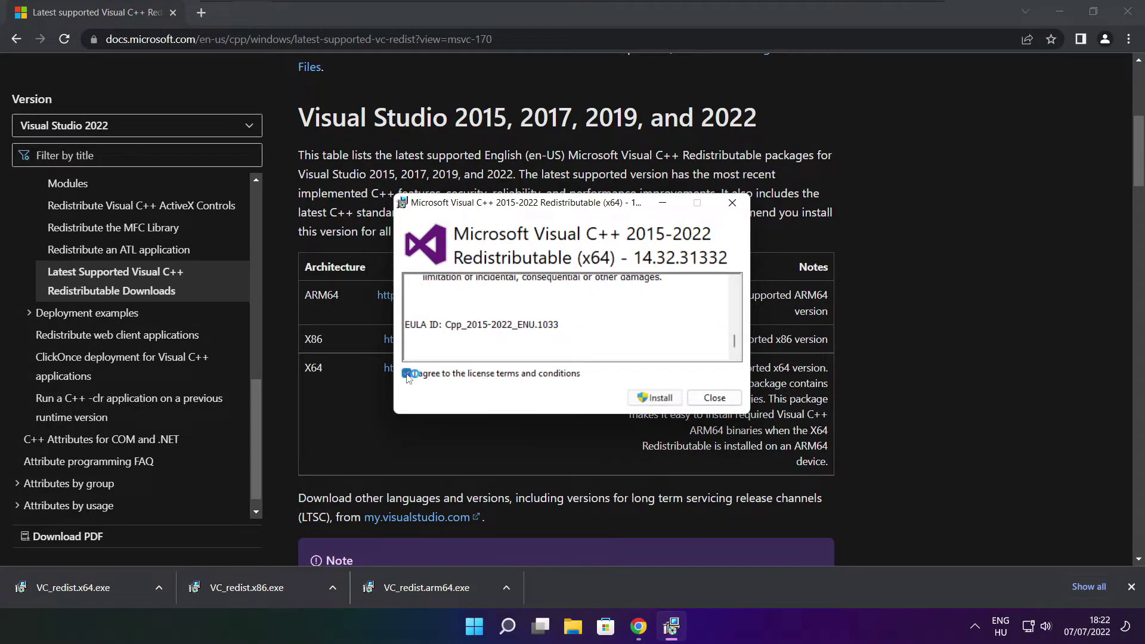
click(656, 398)
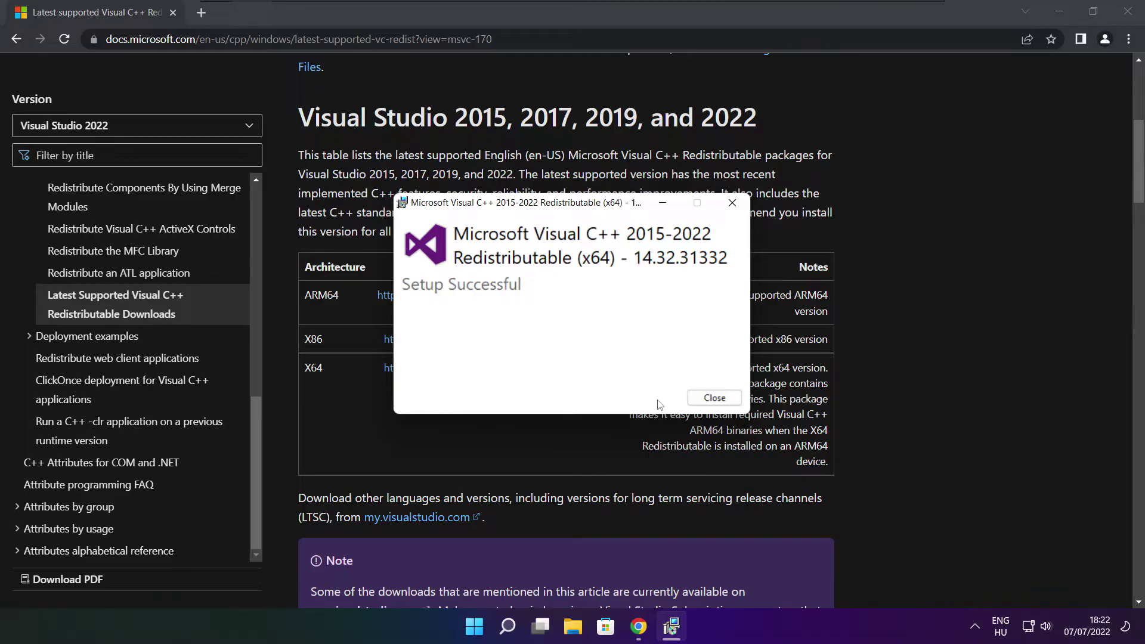
click(715, 399)
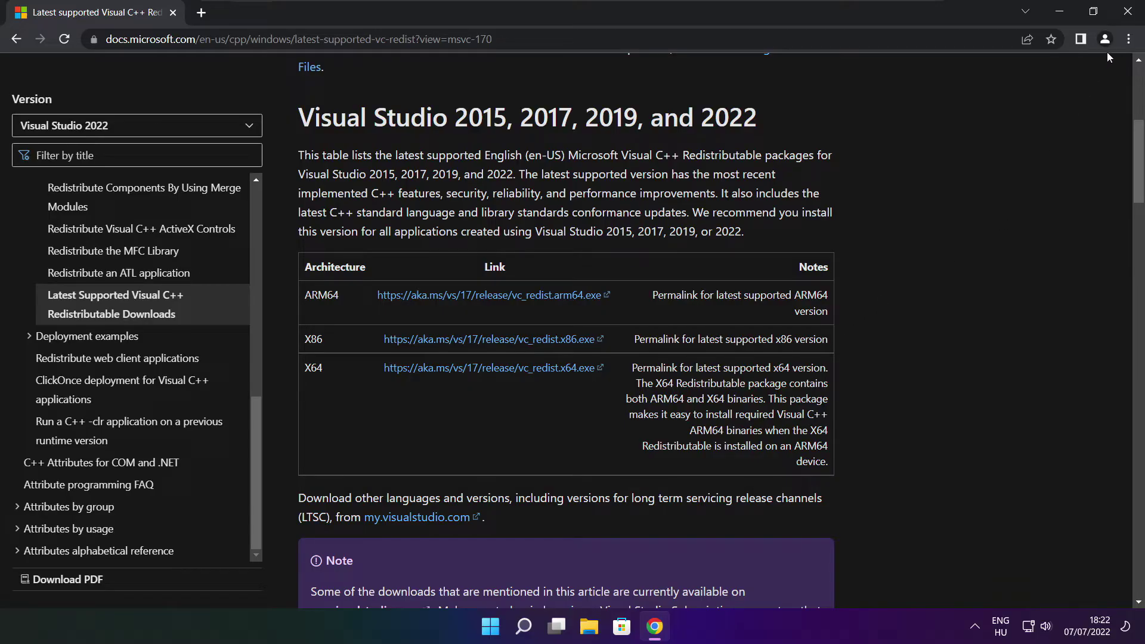
click(1127, 11)
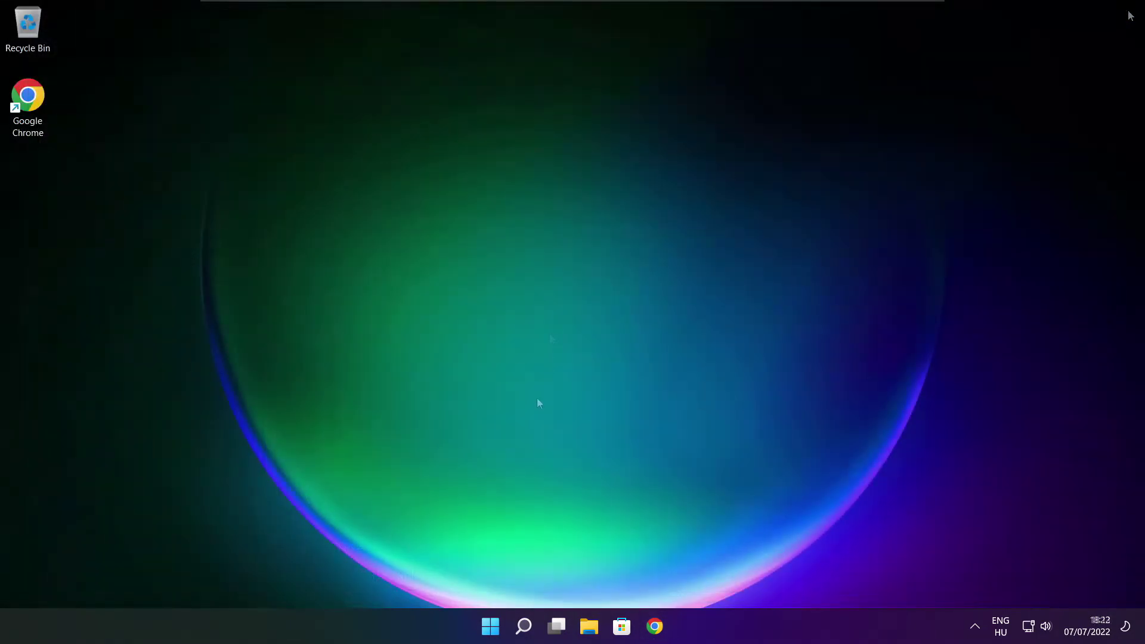
- Open Task Manager's startup apps and disable Cortana and Microsoft Edge
right_click(492, 629)
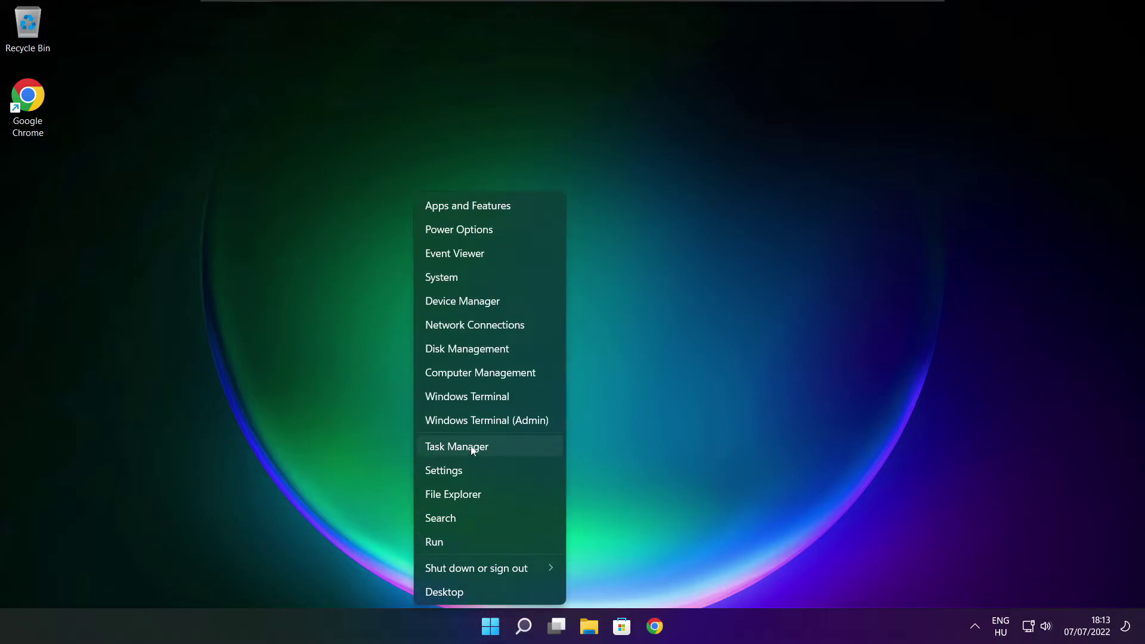
click(492, 448)
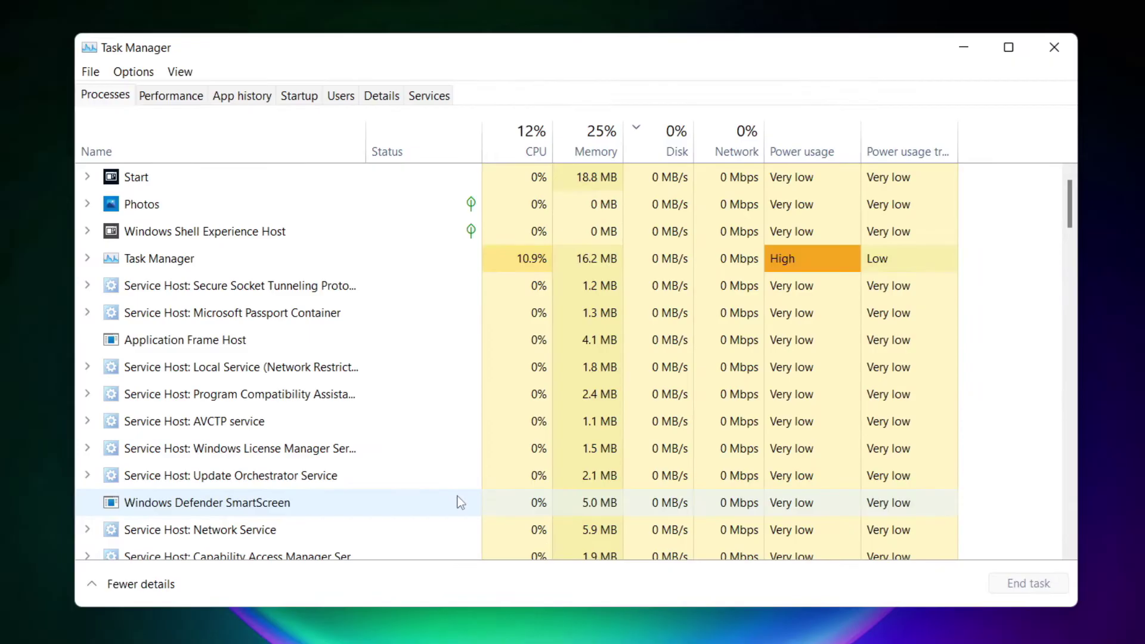
click(304, 97)
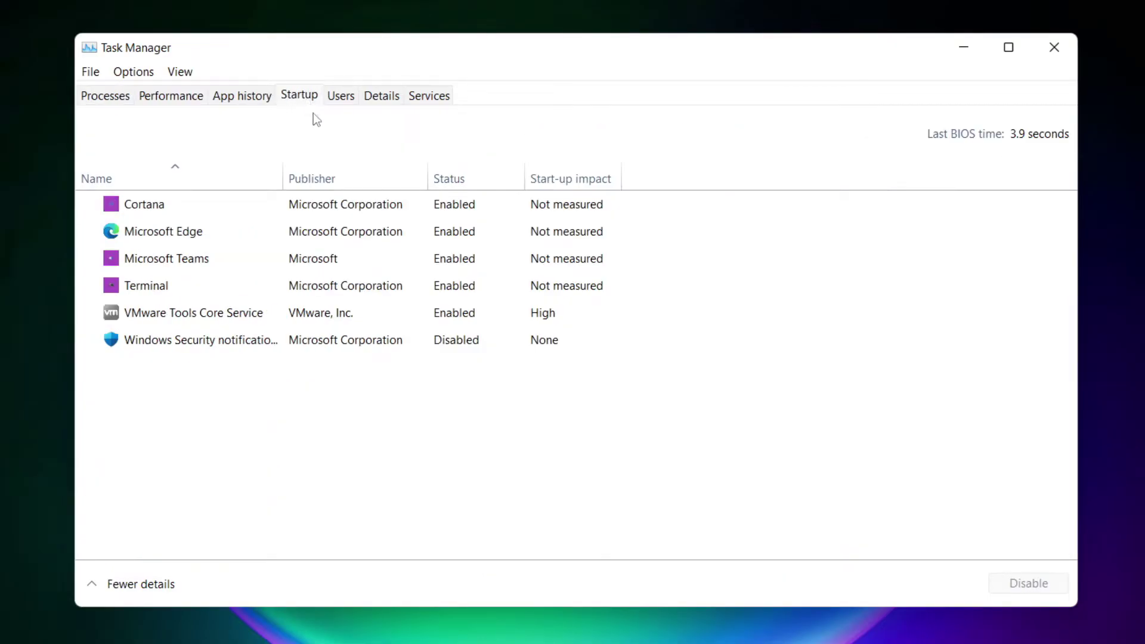
click(388, 213)
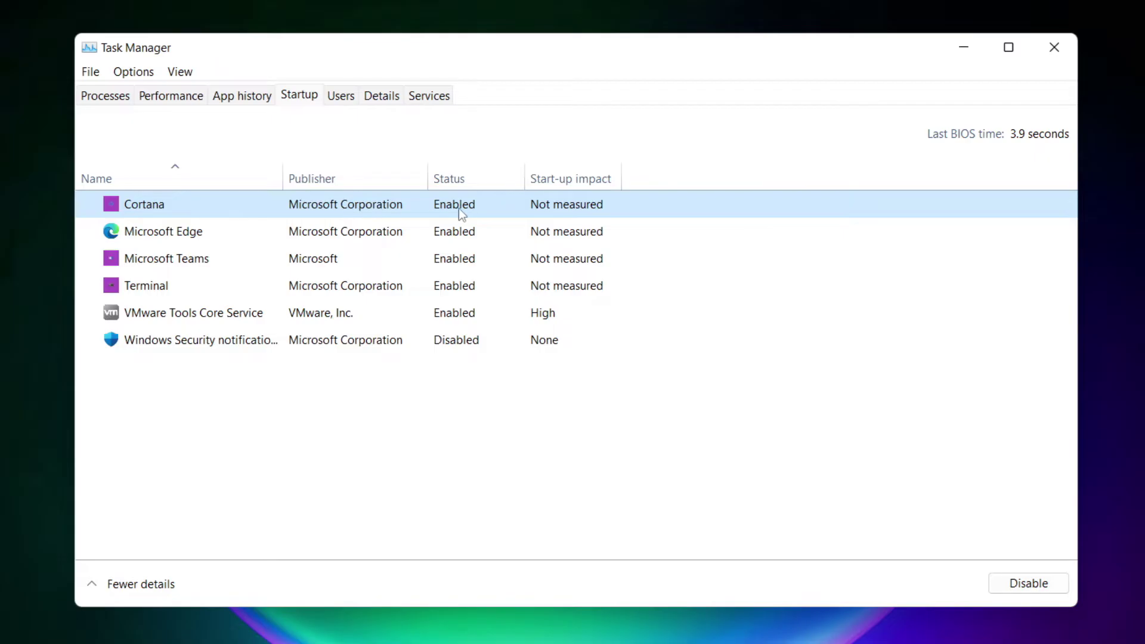
click(1025, 587)
click(272, 238)
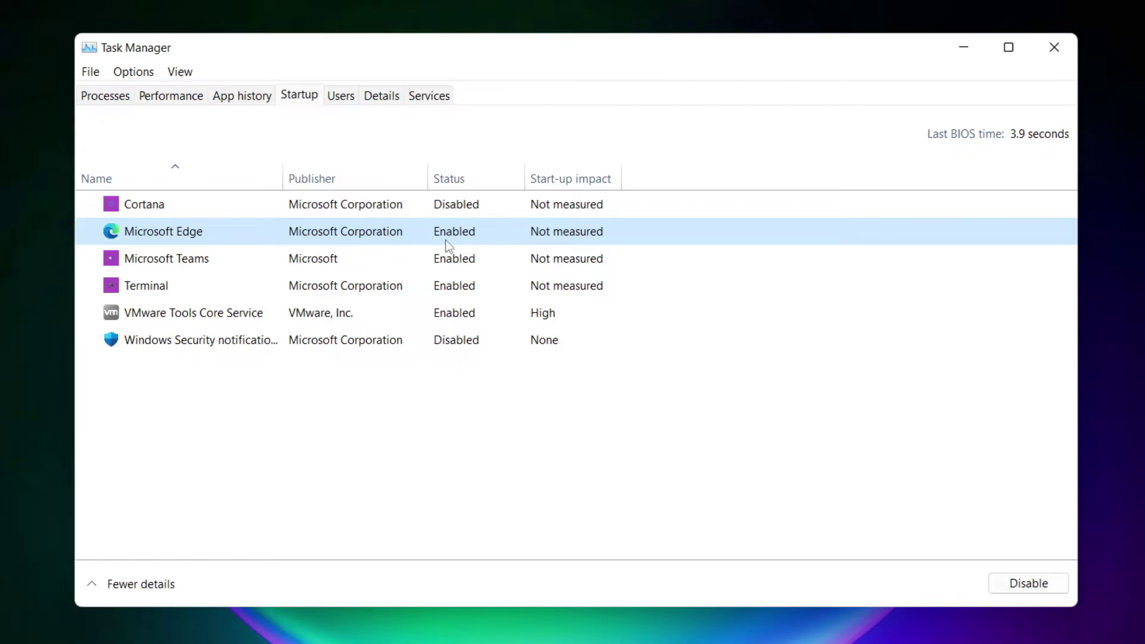
click(1032, 587)
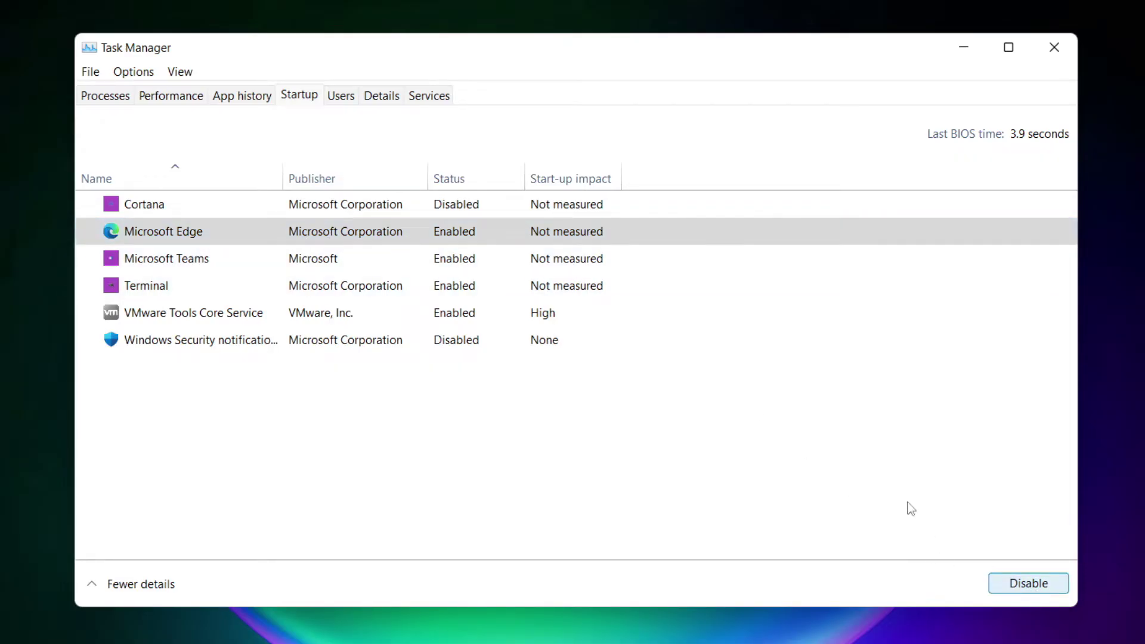
- Disable Microsoft Teams and Terminal at startup, and close Task Manager
click(471, 262)
click(1047, 587)
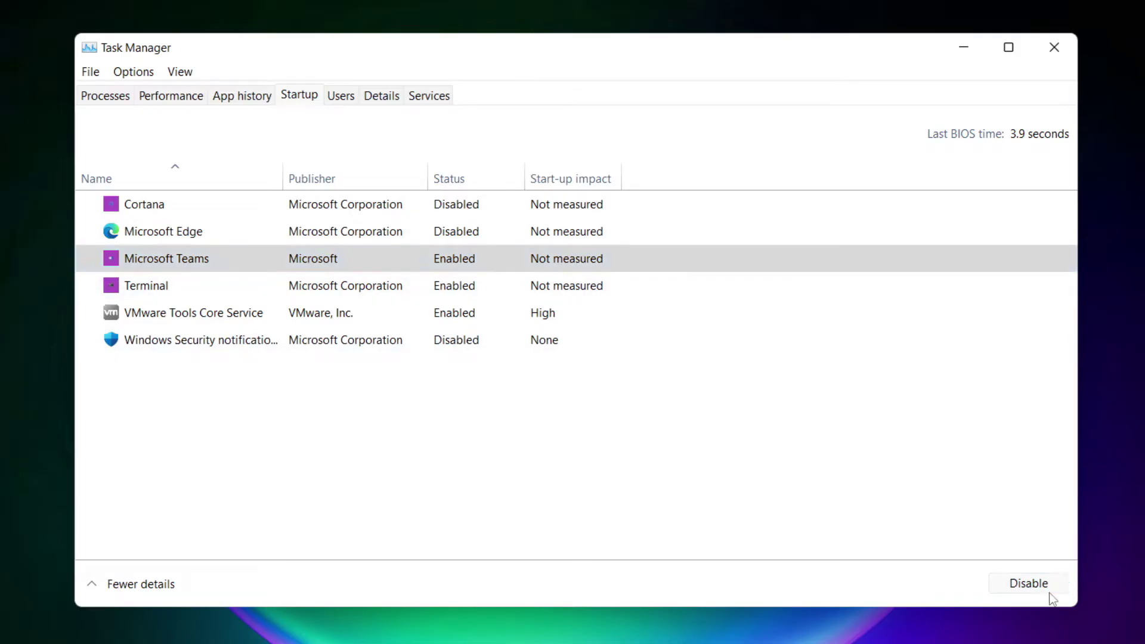
click(381, 291)
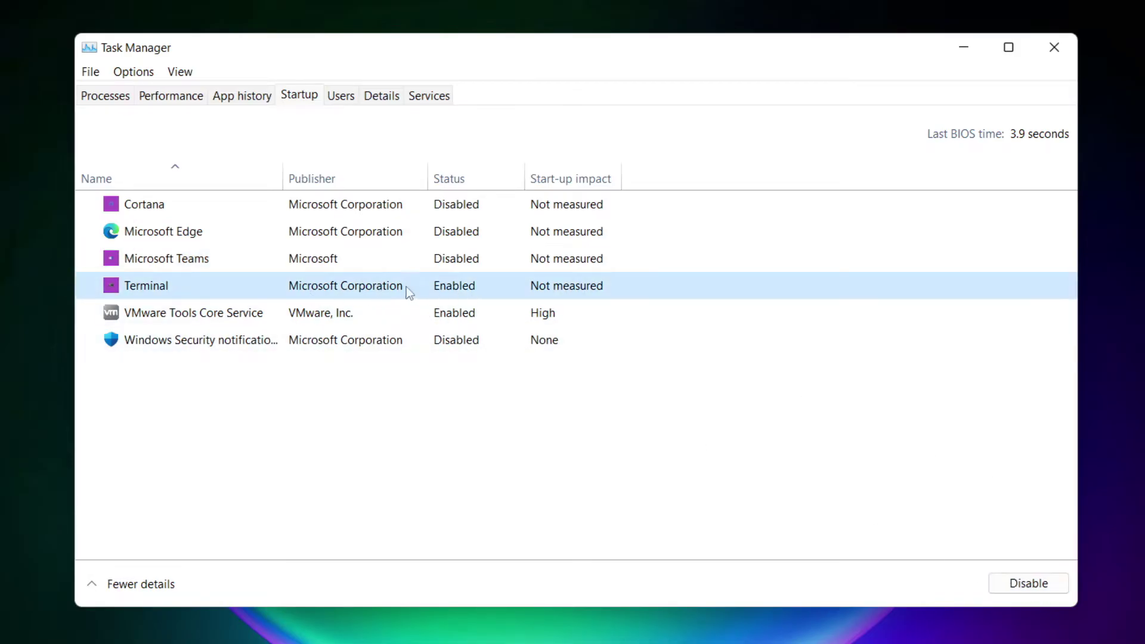
click(1045, 589)
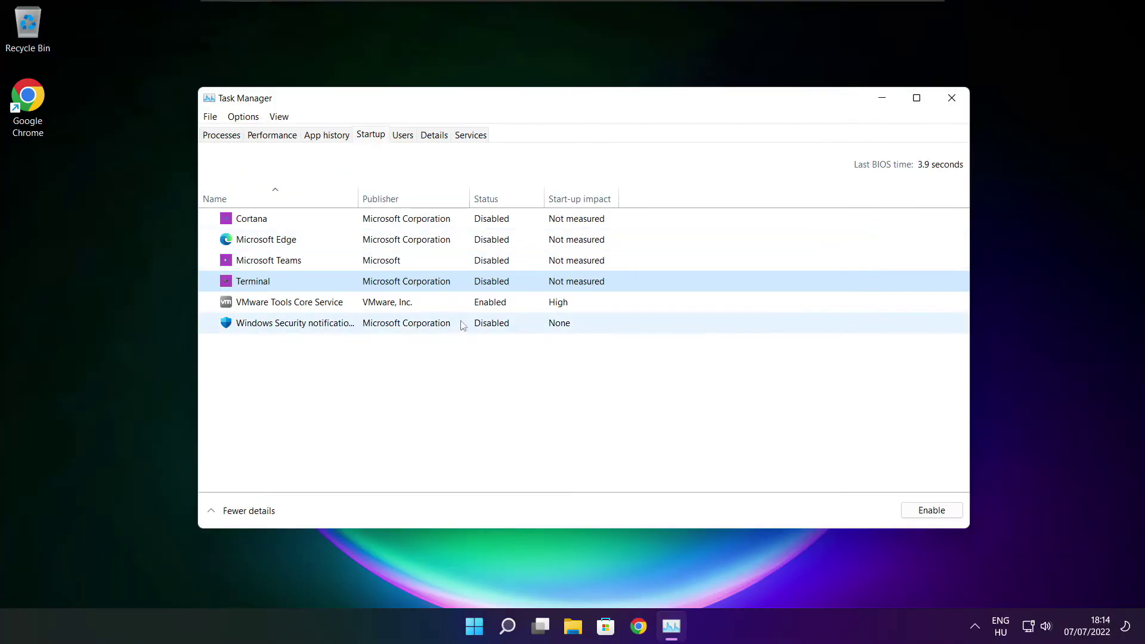
click(951, 99)
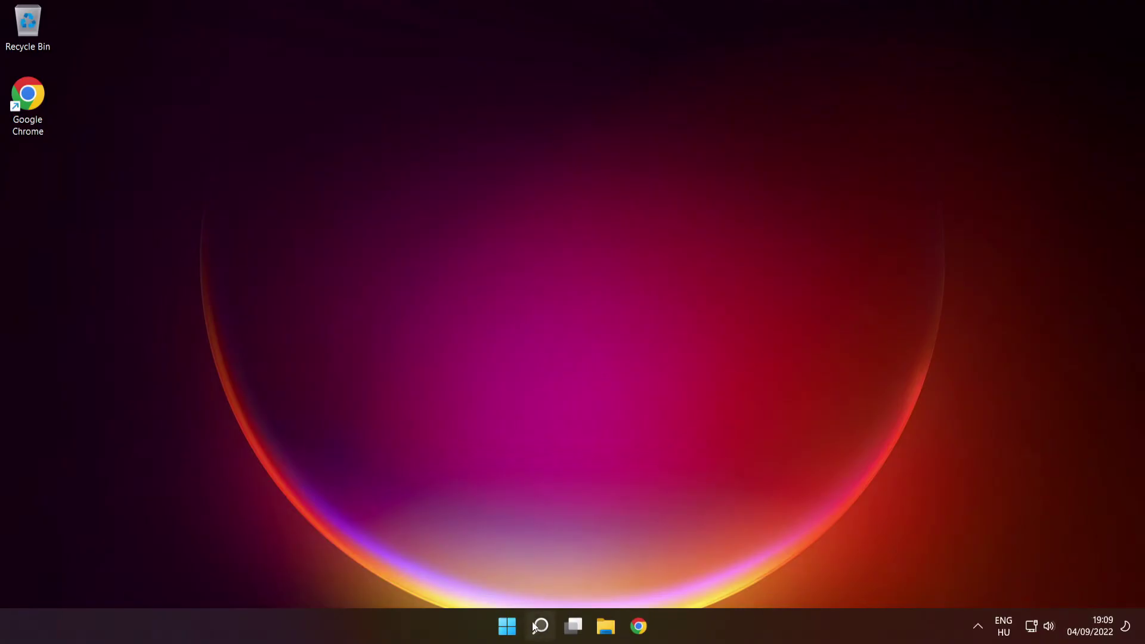
- Search Windows for cmd, run Command Prompt as administrator, and move its window to the middle of the desktop
mouse_move(540, 624)
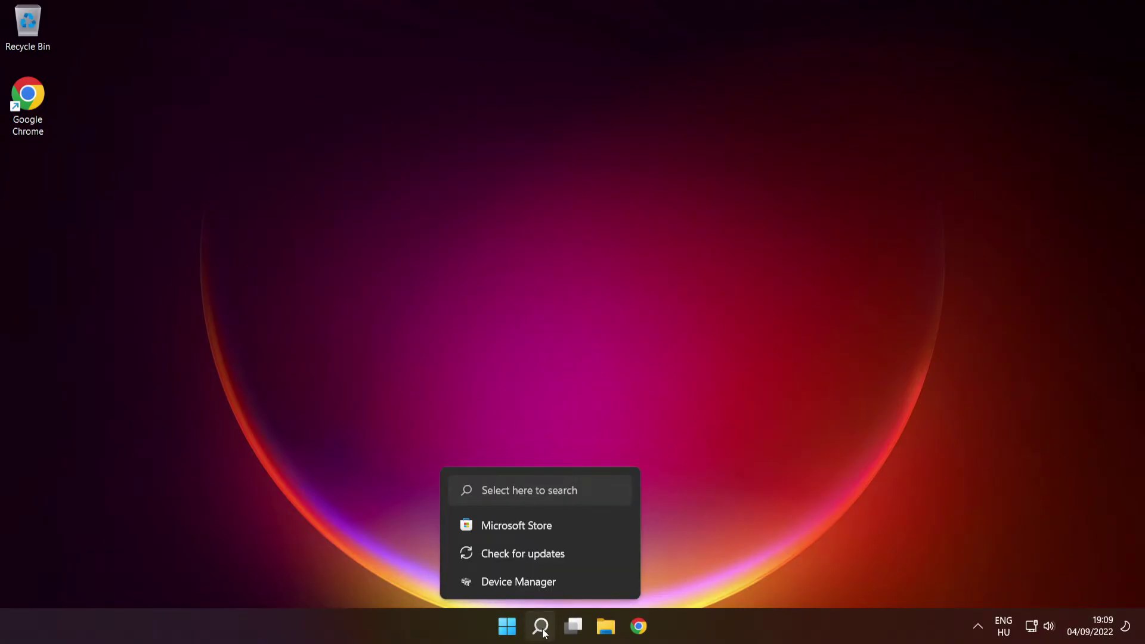
click(541, 625)
text(cmd)
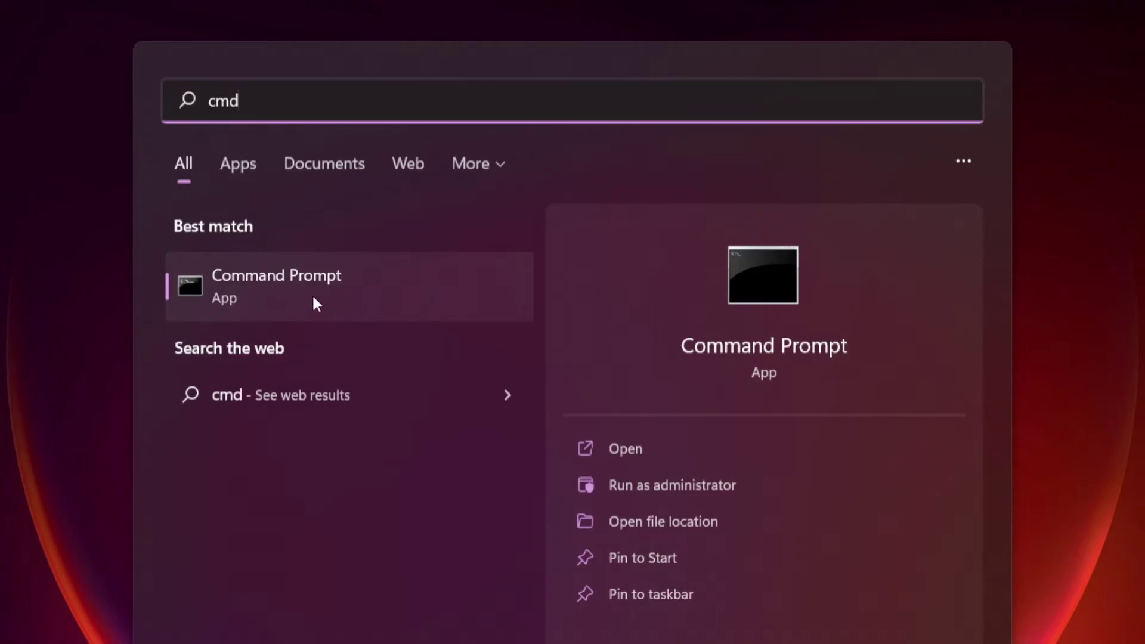
right_click(420, 280)
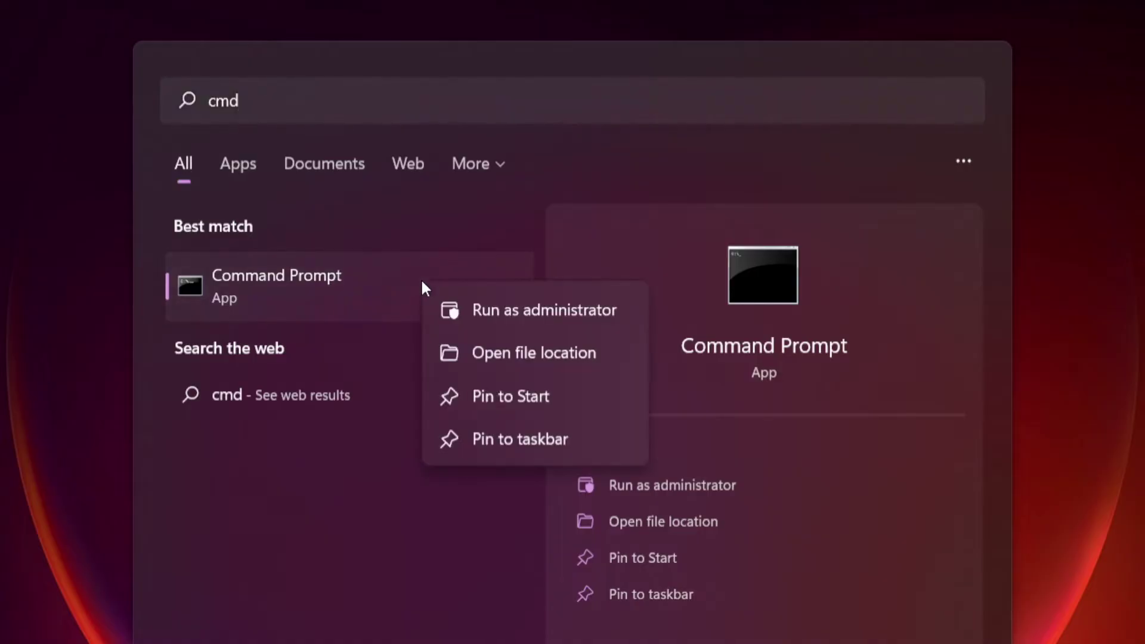
click(544, 307)
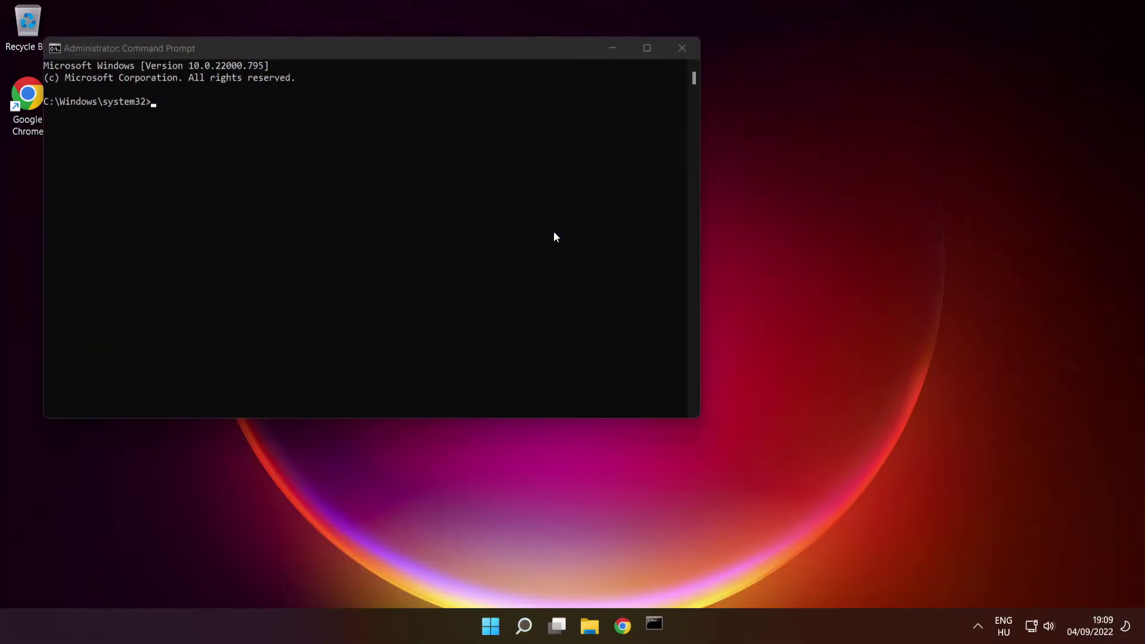
drag(463, 54, 659, 147)
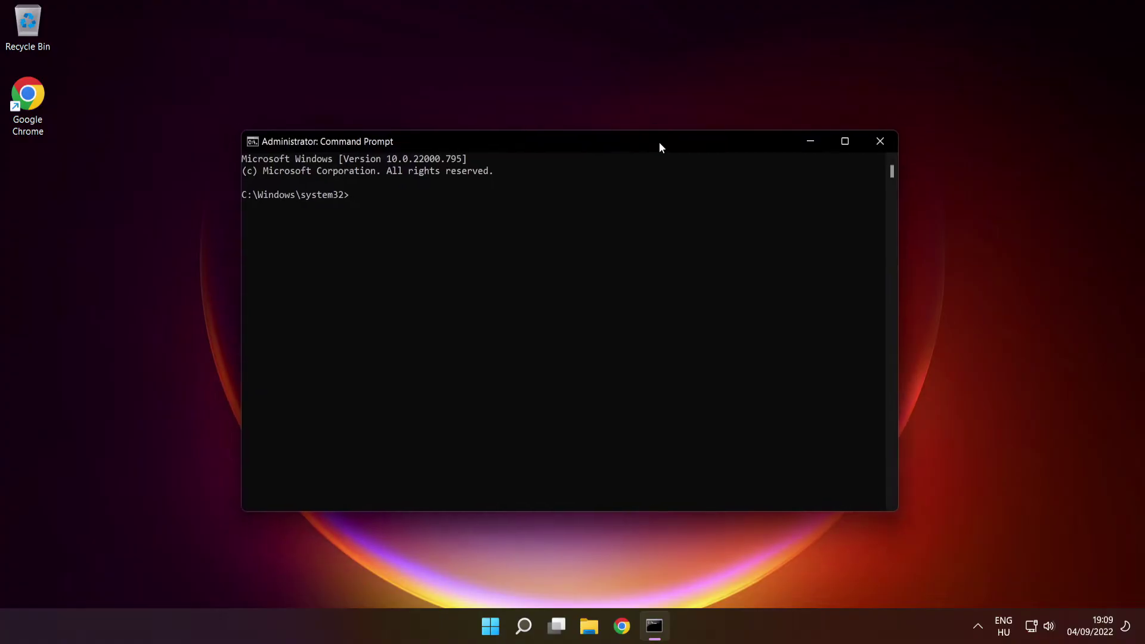
- Run a system file scan with sfc /scannow and close Command Prompt once the scan is complete
text(sfc /scannow)
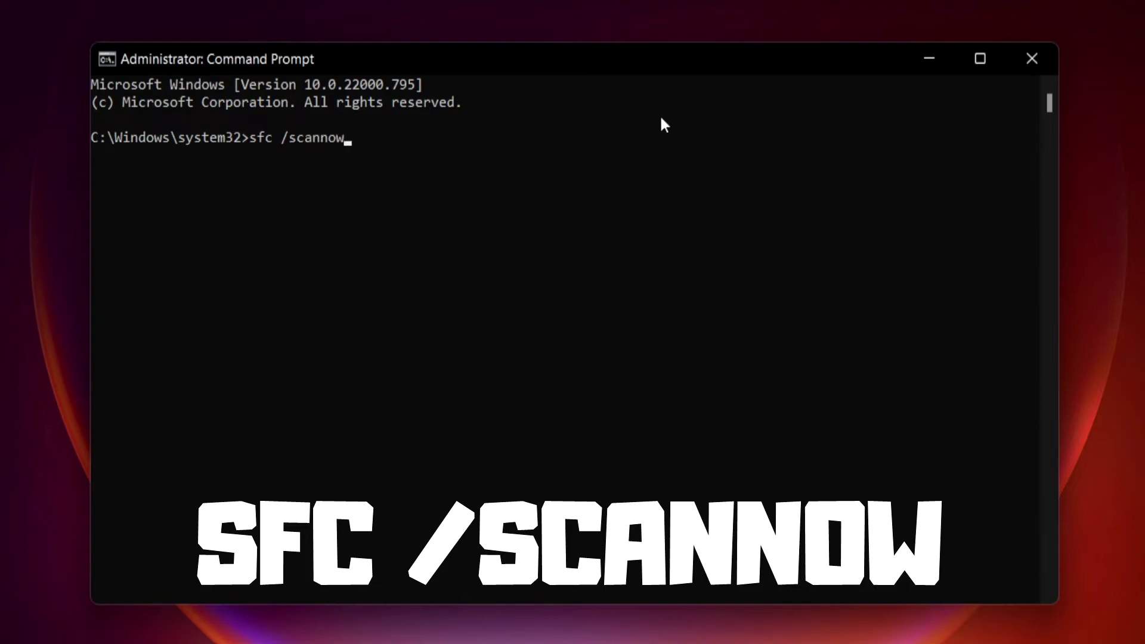
key(Return)
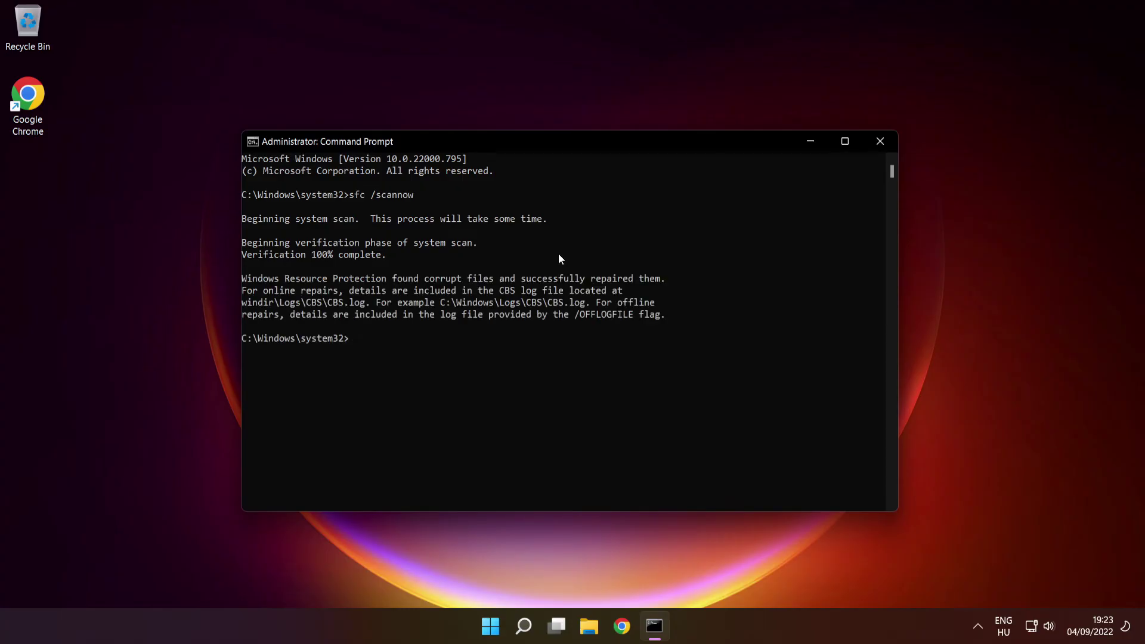
click(880, 142)
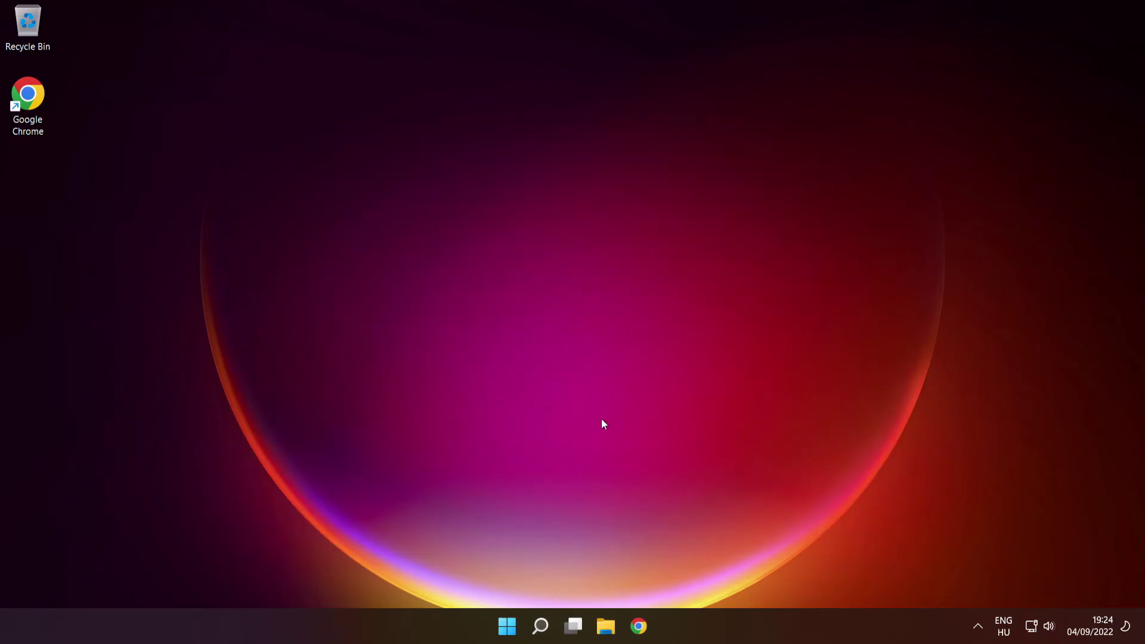
- Restart the computer
click(506, 623)
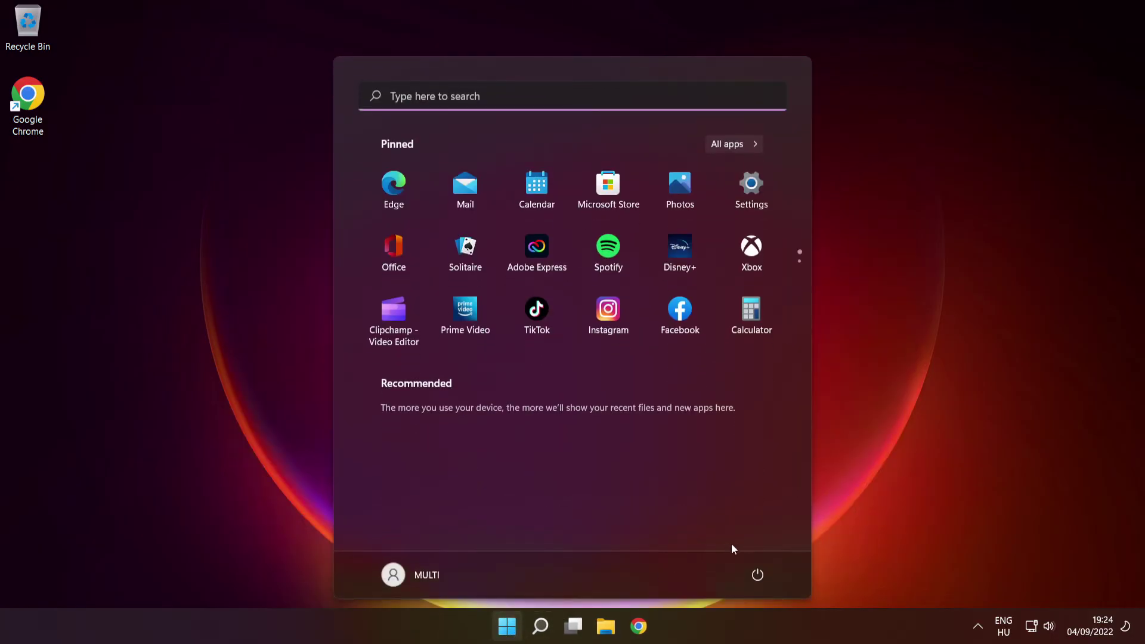
click(757, 575)
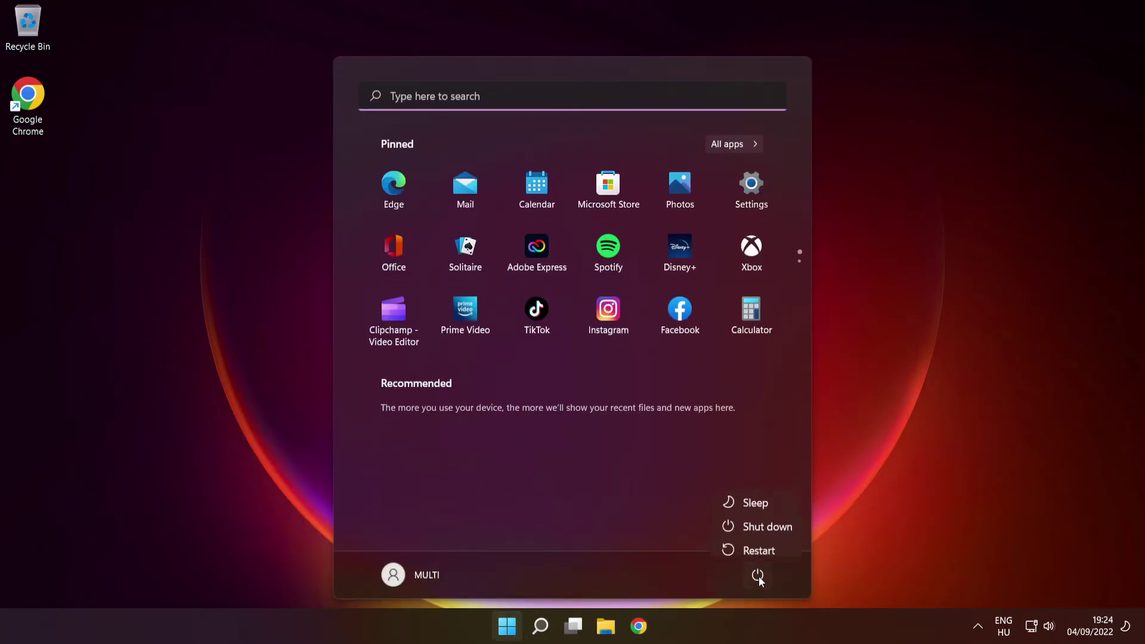
click(759, 543)
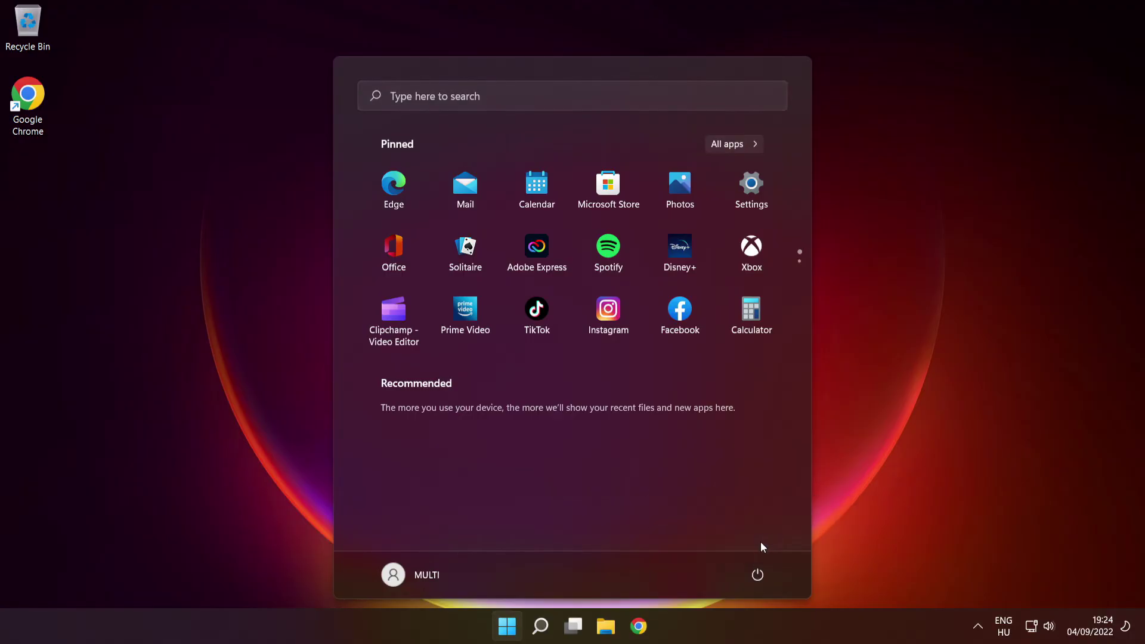